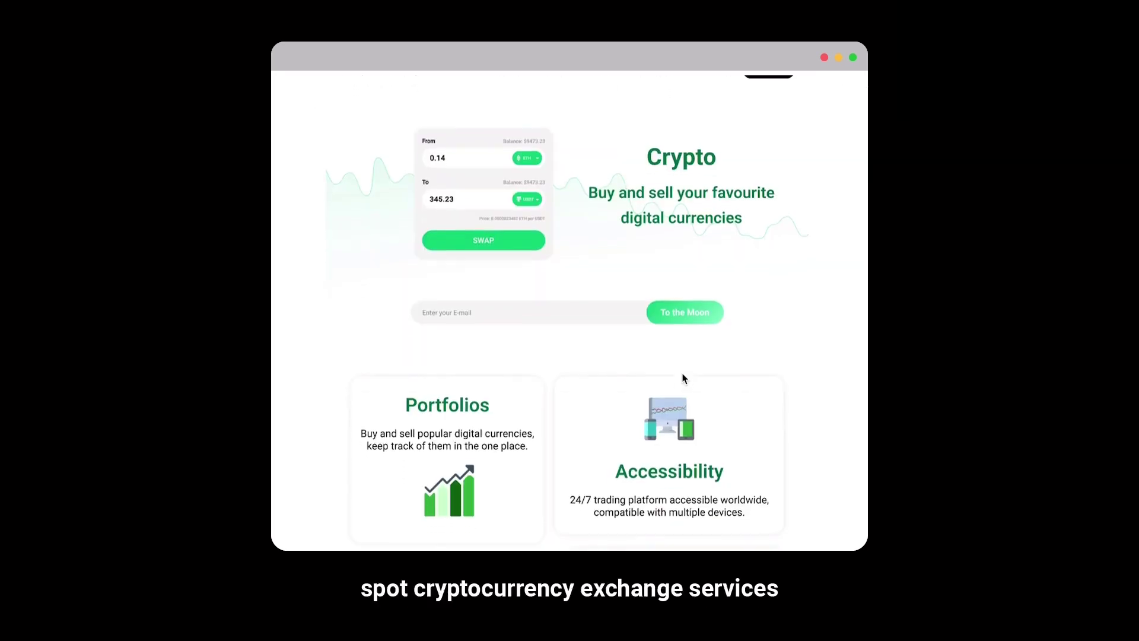
# Step: Look through the website's crypto, tools, portfolio tracker, market prices, copy trade and broker sections
pyautogui.scroll(-5, 681, 376)
pyautogui.scroll(-4, 682, 377)
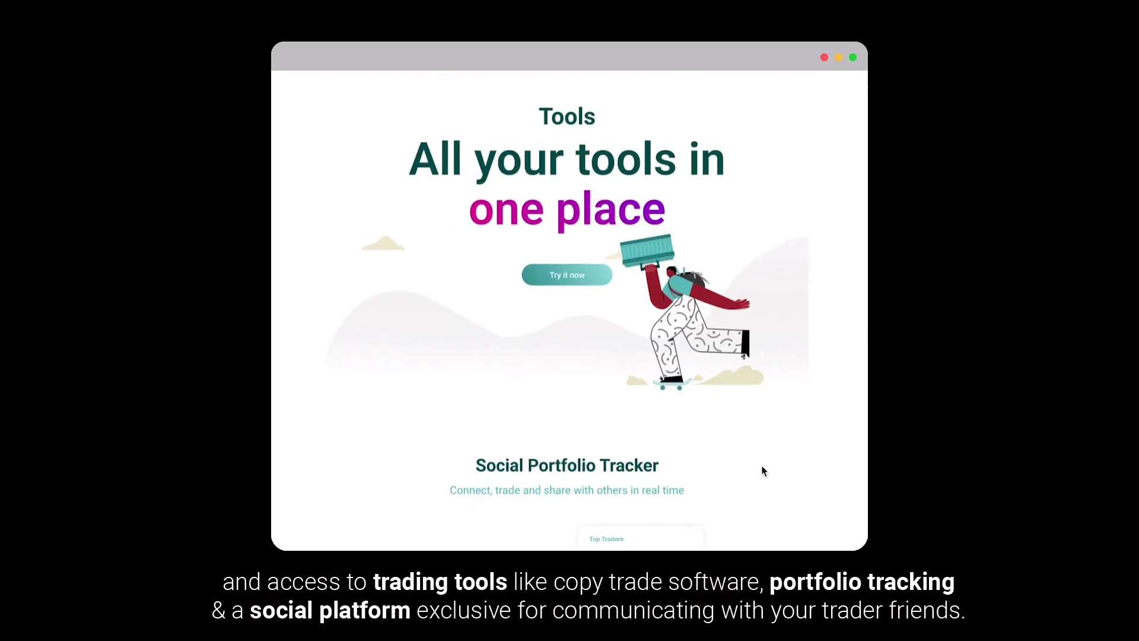
pyautogui.scroll(-5, 762, 467)
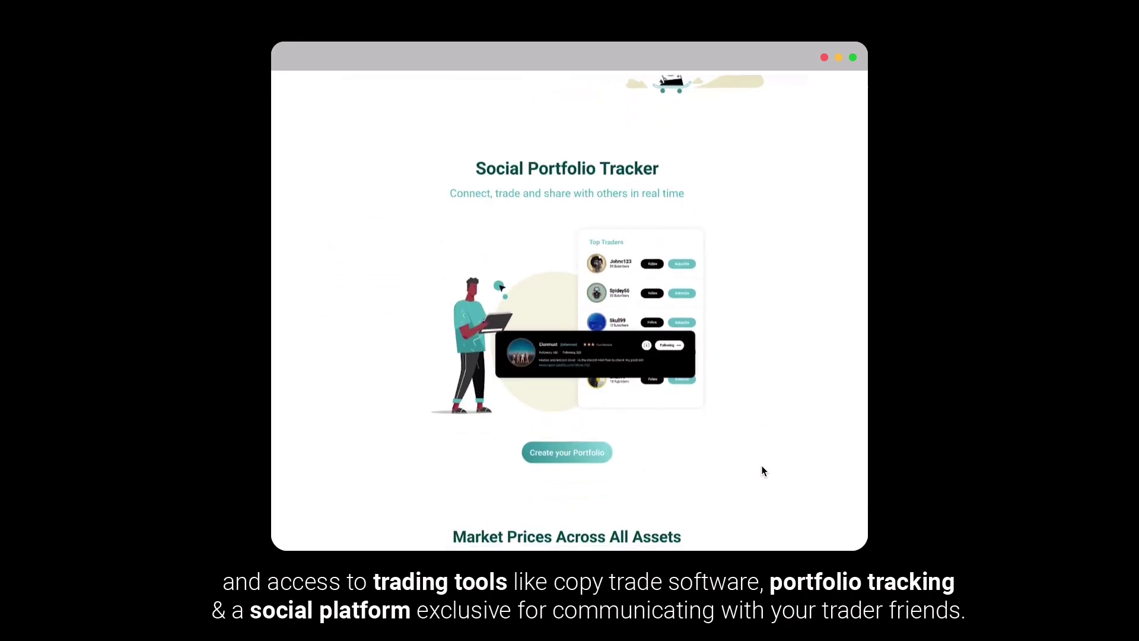
pyautogui.scroll(-6, 762, 467)
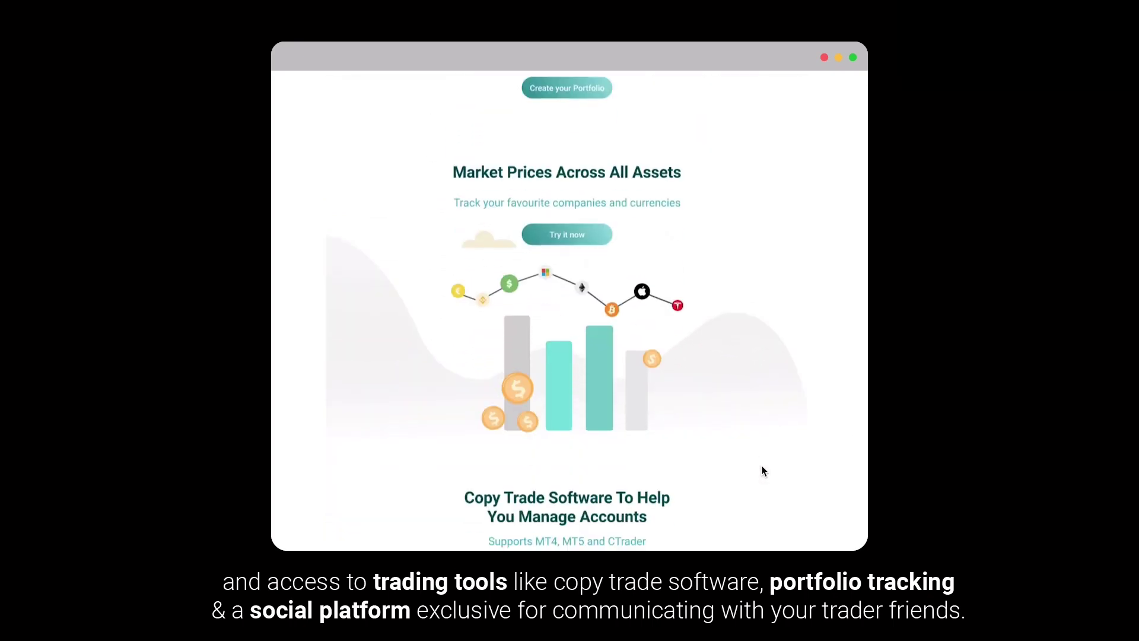
pyautogui.scroll(-8, 762, 471)
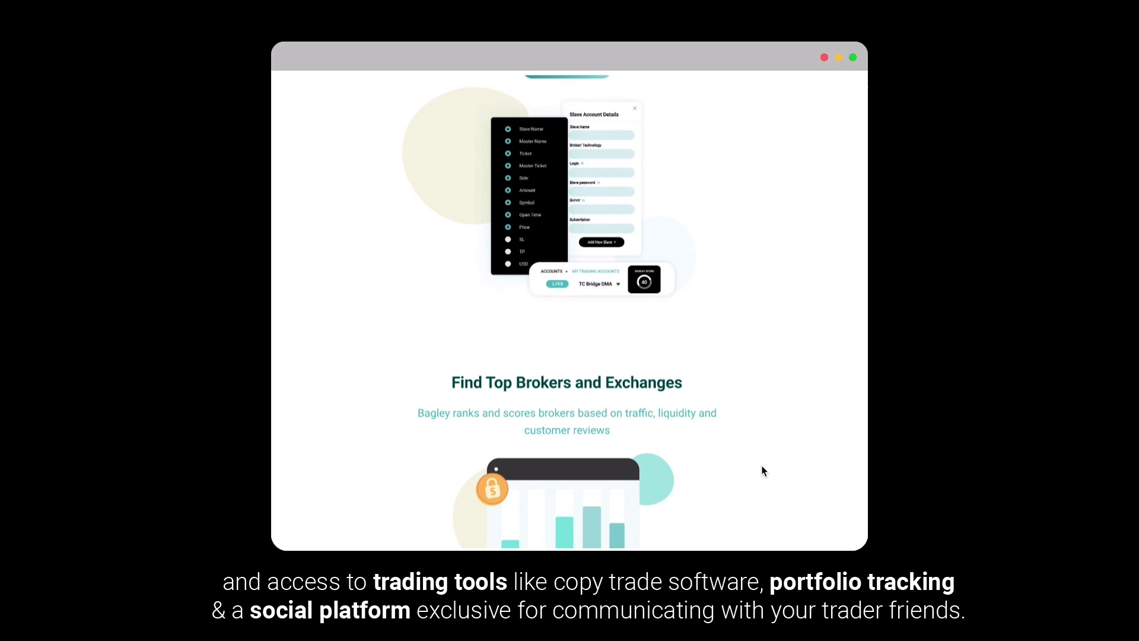
pyautogui.scroll(-8, 762, 471)
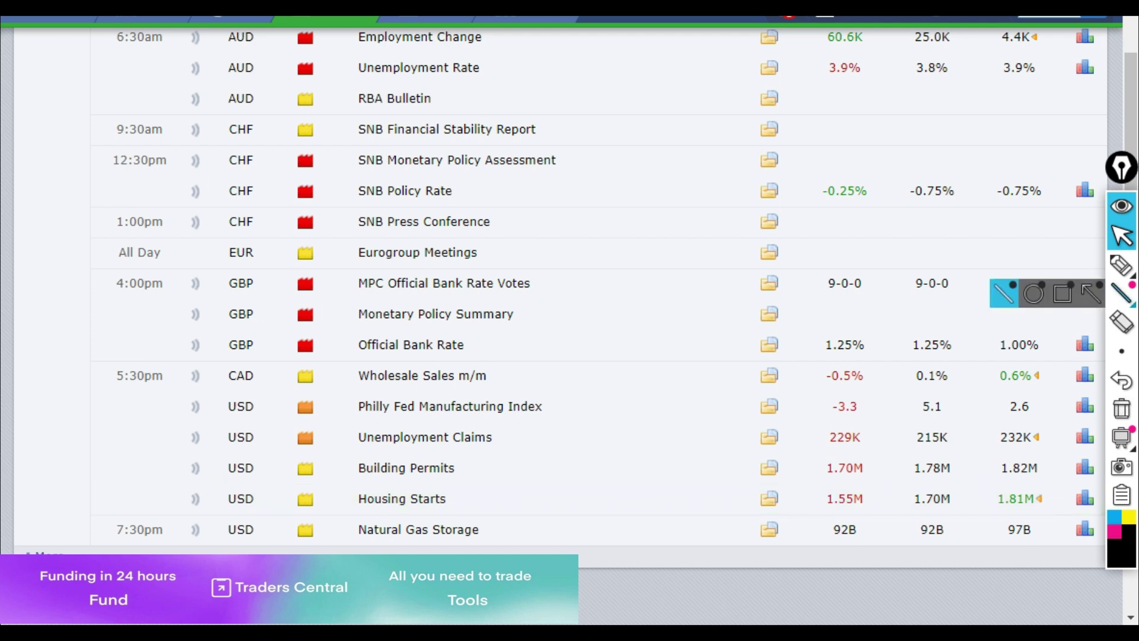
# Step: With the pen, underline the Philly Fed Manufacturing Index name and its previous and actual figures on the economic calendar
pyautogui.moveTo(1122, 265)
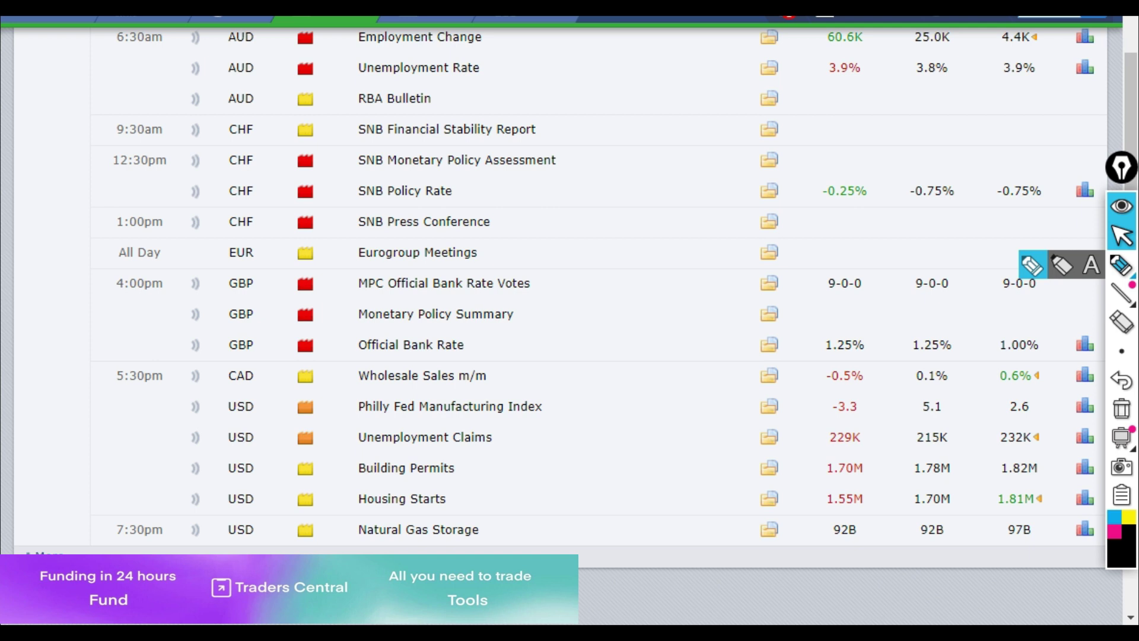
pyautogui.click(1121, 265)
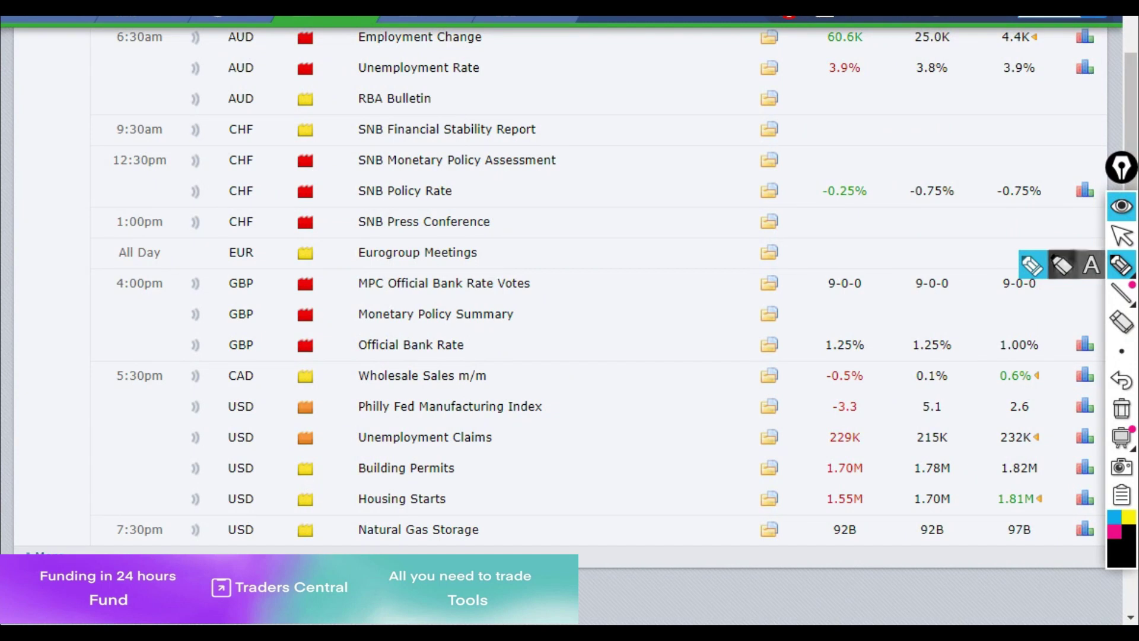
pyautogui.click(1032, 265)
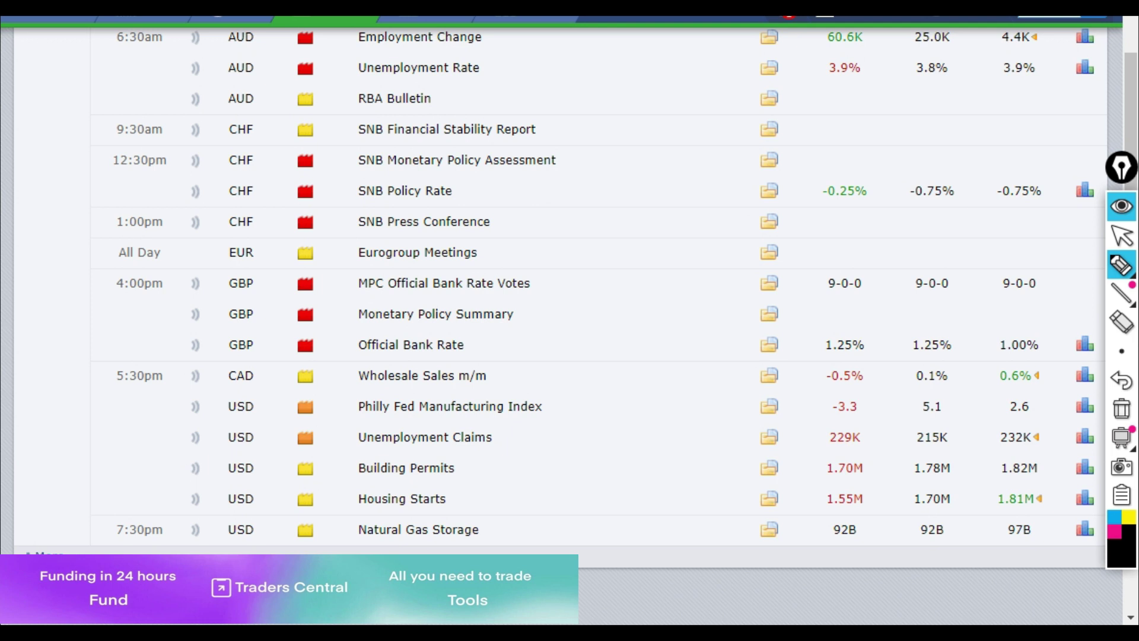
pyautogui.moveTo(401, 419); pyautogui.dragTo(526, 417)
pyautogui.moveTo(1011, 418); pyautogui.dragTo(1034, 416)
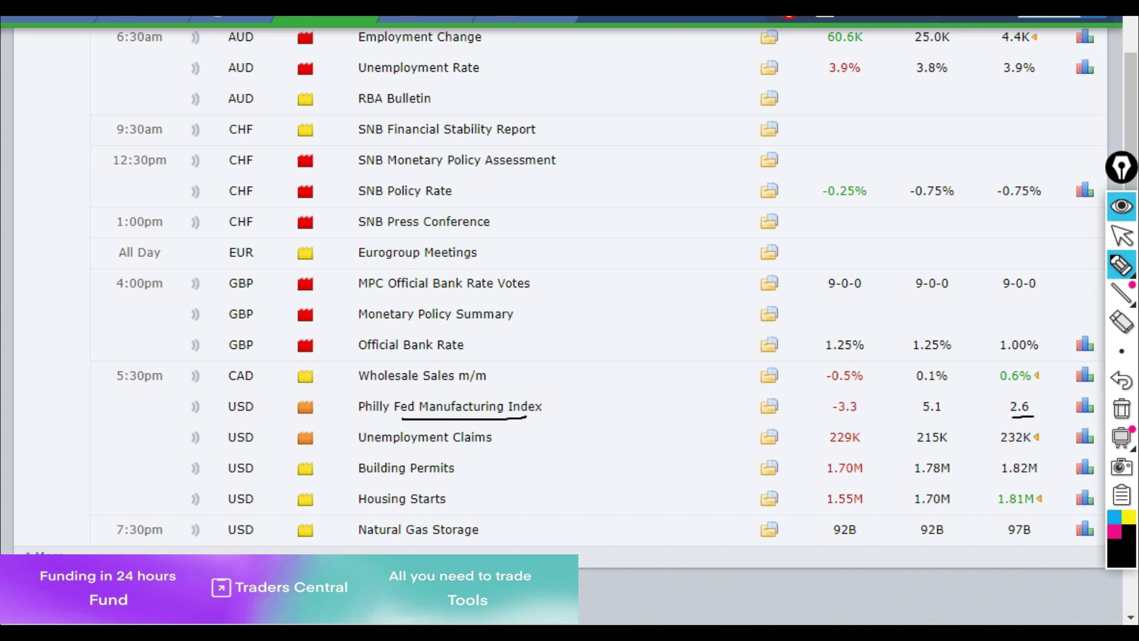
pyautogui.moveTo(825, 416); pyautogui.dragTo(859, 416)
# Step: Underline the previous, actual and forecast Unemployment Claims figures and draw an arrow from the previous to the actual figure
pyautogui.moveTo(1004, 446); pyautogui.dragTo(1031, 444)
pyautogui.moveTo(819, 452); pyautogui.dragTo(858, 451)
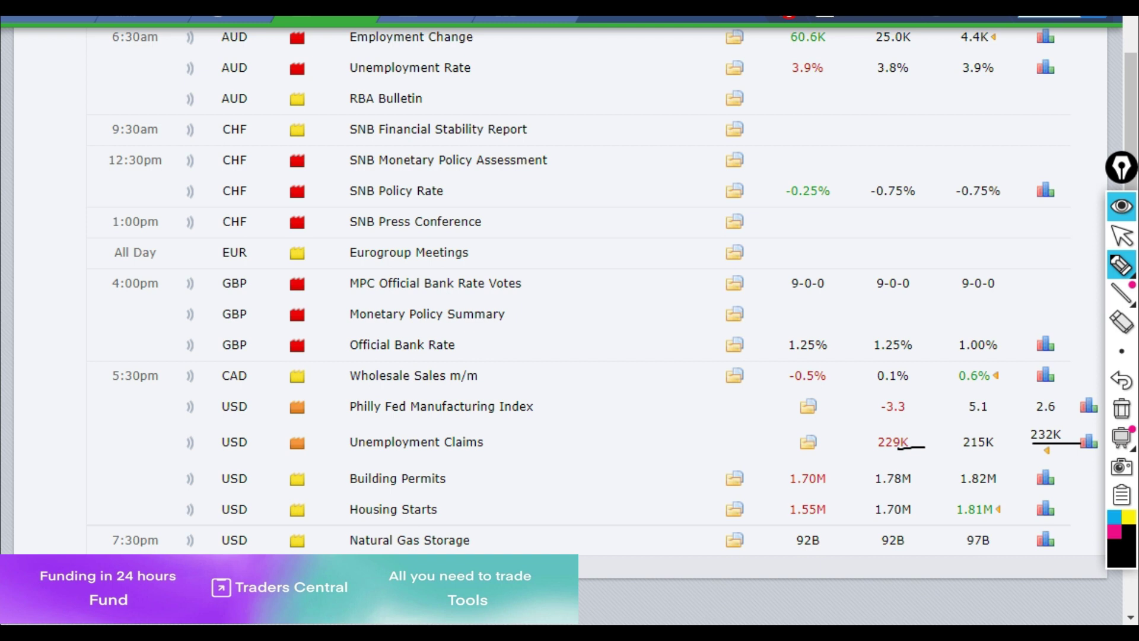
pyautogui.moveTo(963, 453); pyautogui.dragTo(995, 451)
pyautogui.moveTo(1060, 423)
pyautogui.mouseDown()
pyautogui.moveTo(1020, 412)
pyautogui.moveTo(908, 432)
pyautogui.mouseUp()
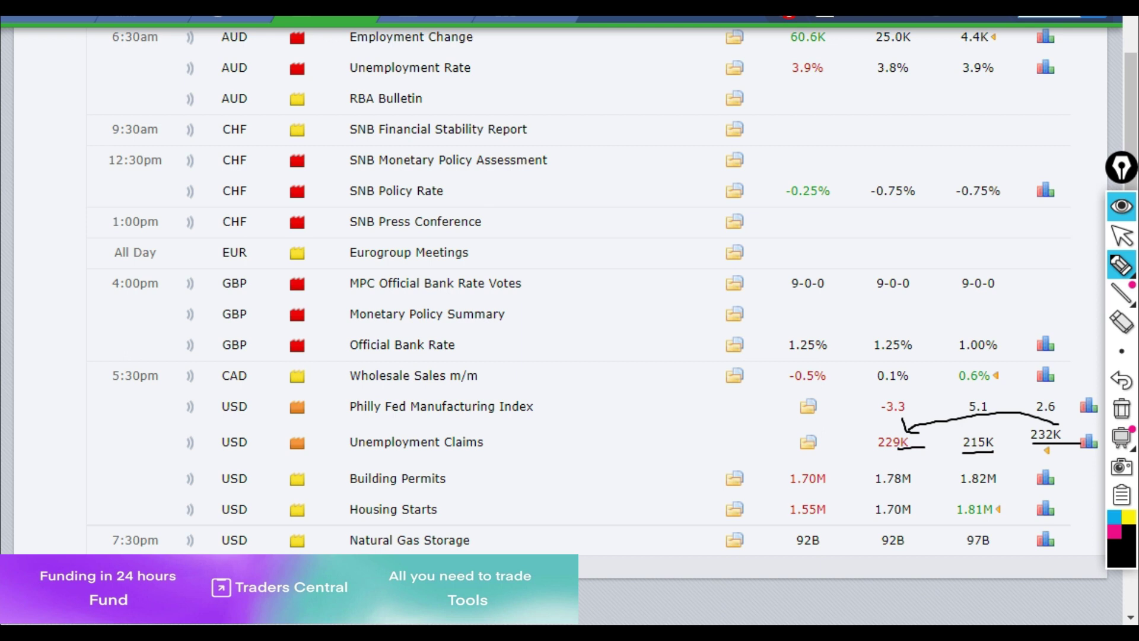
# Step: Underline the previous and actual figures for Building Permits and Housing Starts, and draw an arrow from the previous to the actual housing figure
pyautogui.moveTo(947, 490); pyautogui.dragTo(994, 488)
pyautogui.moveTo(787, 484); pyautogui.dragTo(832, 485)
pyautogui.moveTo(951, 520); pyautogui.dragTo(996, 518)
pyautogui.moveTo(775, 516); pyautogui.dragTo(826, 521)
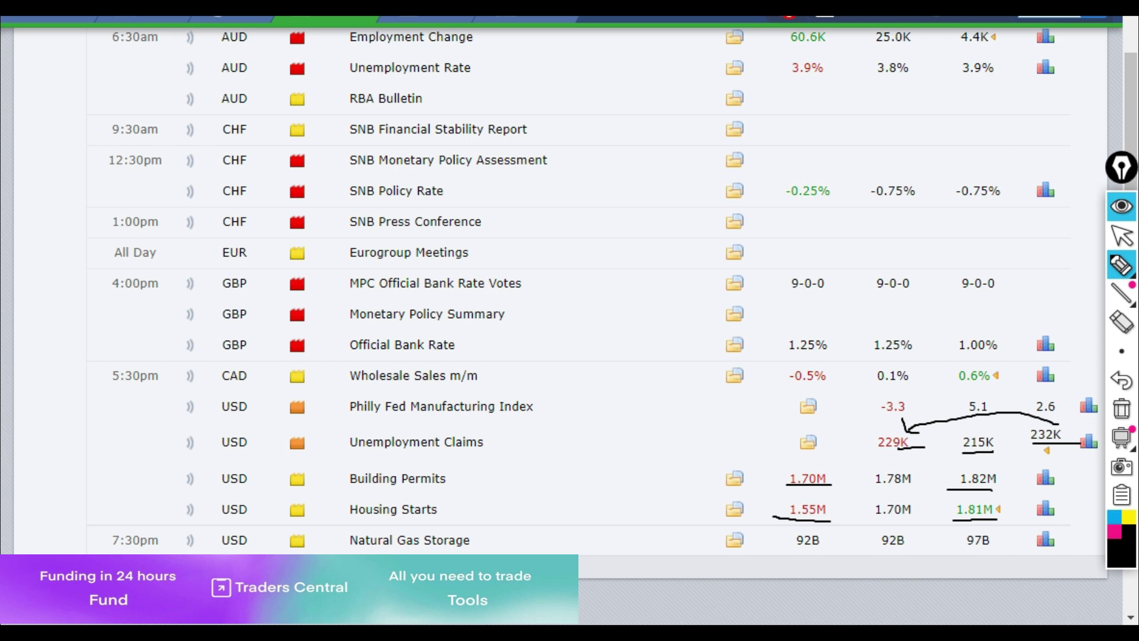
pyautogui.moveTo(976, 505)
pyautogui.mouseDown()
pyautogui.moveTo(809, 495)
pyautogui.moveTo(821, 500)
pyautogui.mouseUp()
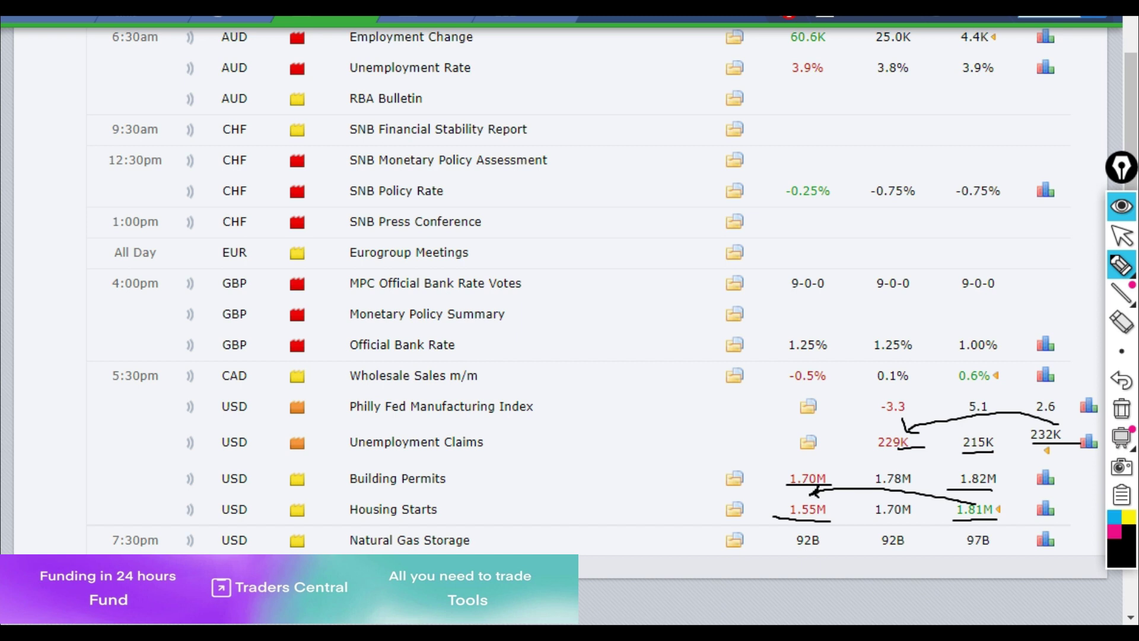
# Step: Clear all pen markup from the calendar and switch to the daily gold chart
pyautogui.click(1122, 409)
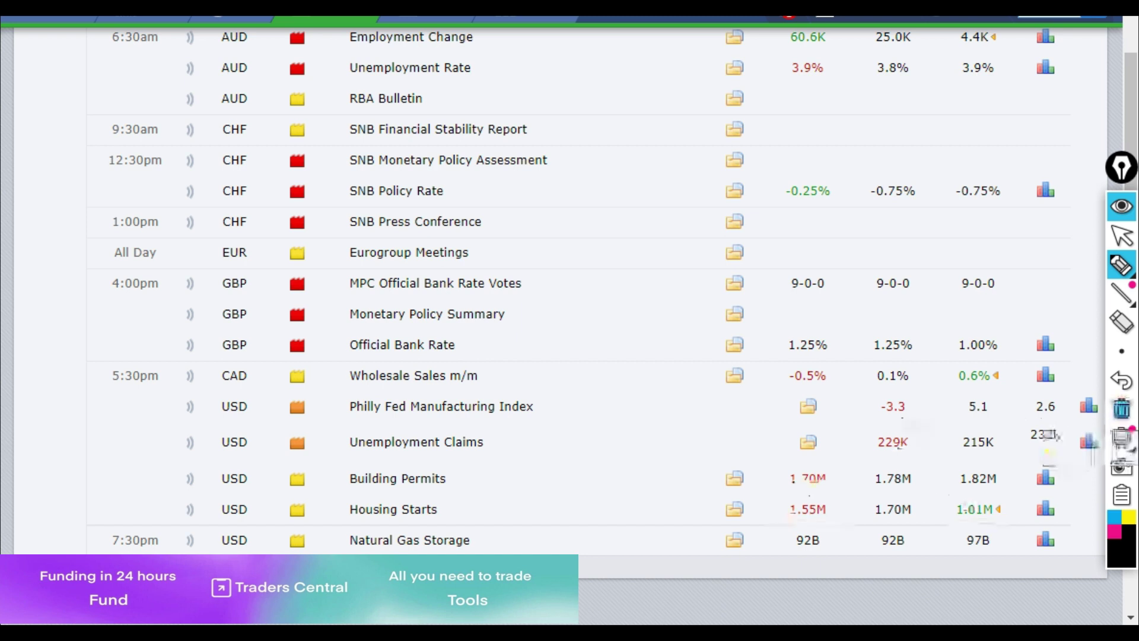
pyautogui.click(1122, 236)
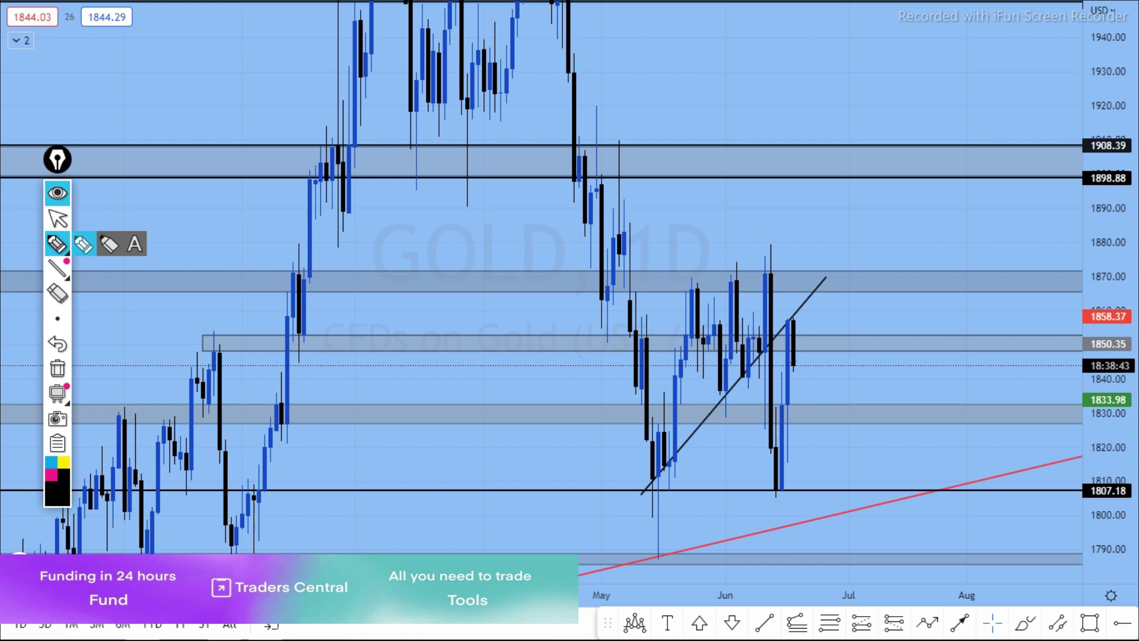
# Step: Mark the latest daily gold candles with short horizontal pen strokes at about 1833 and just under the recent high near 1858
pyautogui.moveTo(778, 404); pyautogui.dragTo(800, 404)
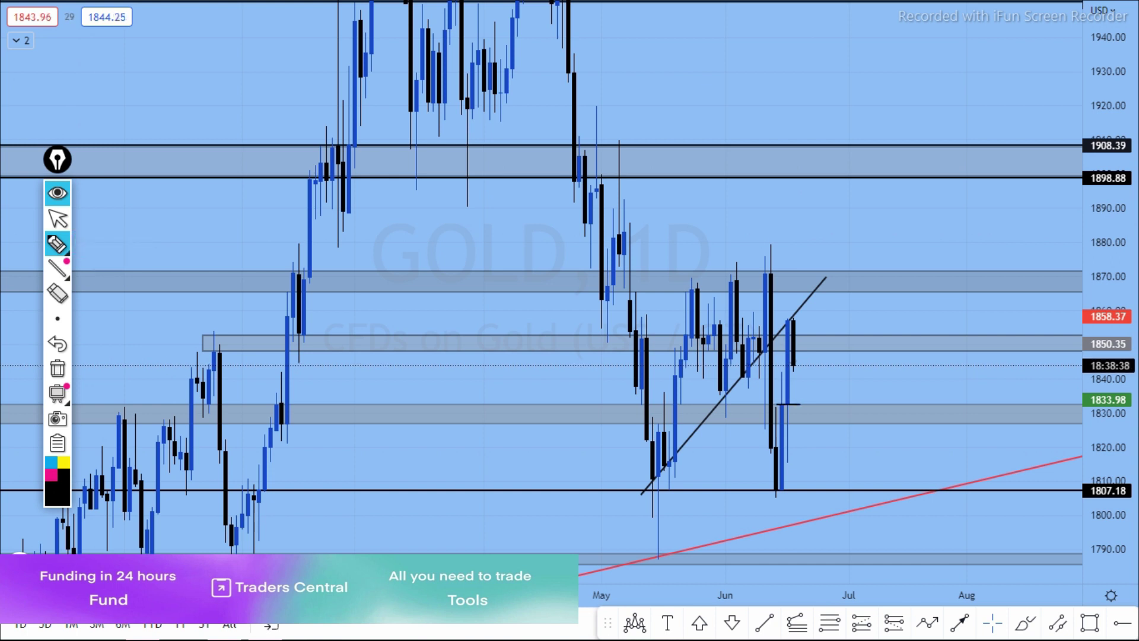
pyautogui.click(57, 369)
pyautogui.moveTo(775, 404); pyautogui.dragTo(802, 403)
pyautogui.moveTo(774, 331)
pyautogui.mouseDown()
pyautogui.moveTo(814, 331)
pyautogui.moveTo(808, 318)
pyautogui.mouseUp()
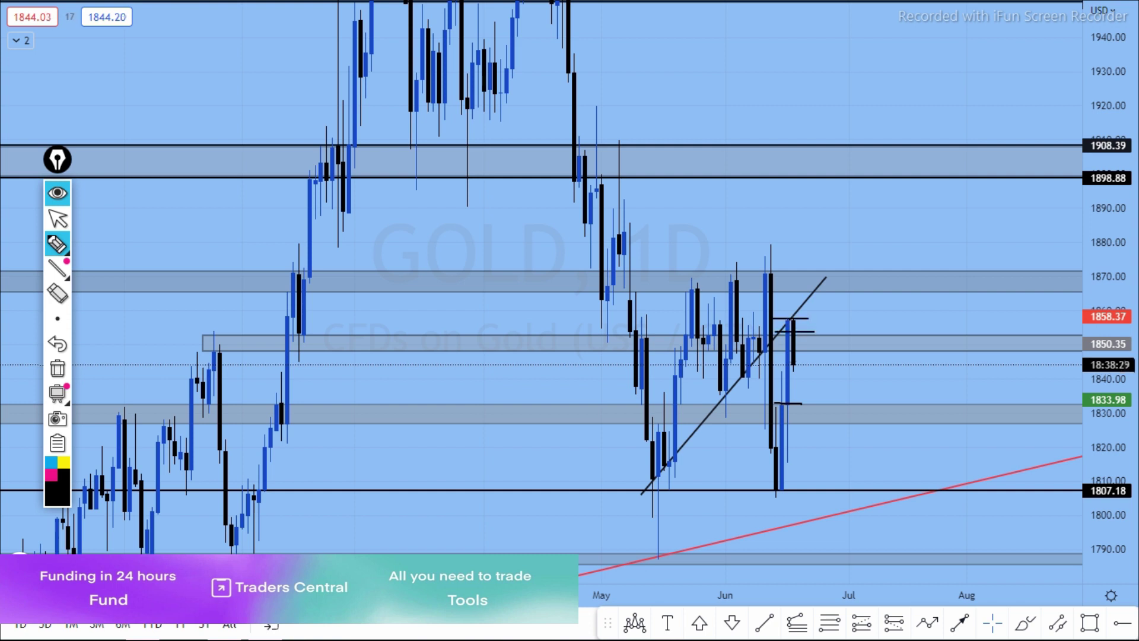
# Step: Replace the level marks with a projected drop to the 1807.18 line, undo it, and sketch a rebound from about 1834 into the 1850 zone
pyautogui.click(57, 369)
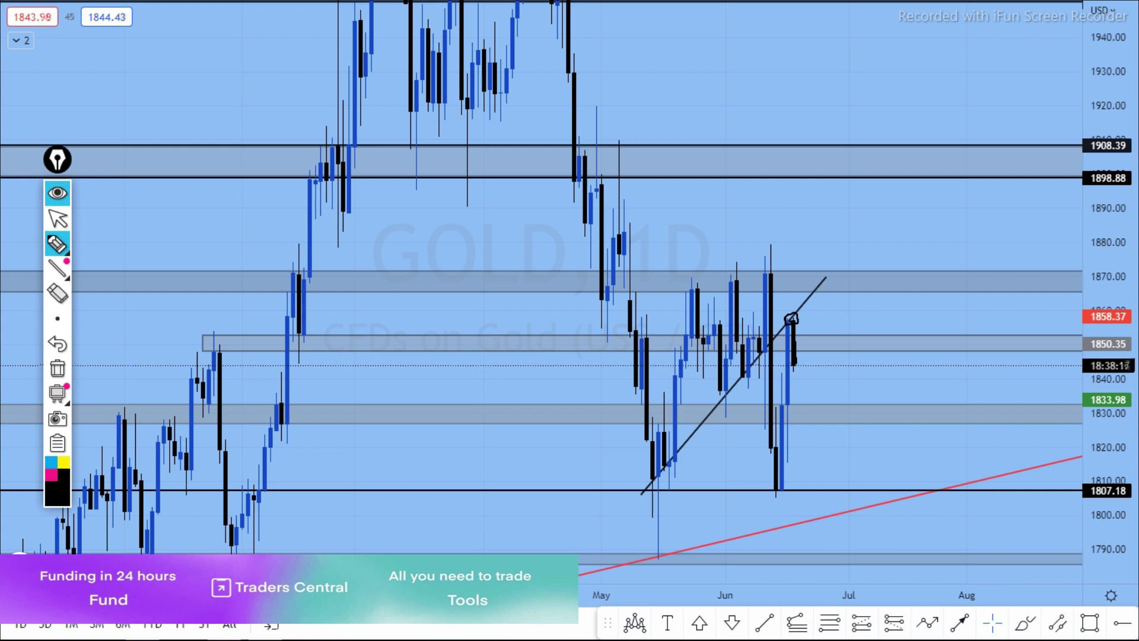
pyautogui.moveTo(798, 360)
pyautogui.mouseDown()
pyautogui.moveTo(799, 415)
pyautogui.moveTo(822, 423)
pyautogui.moveTo(824, 485)
pyautogui.mouseUp()
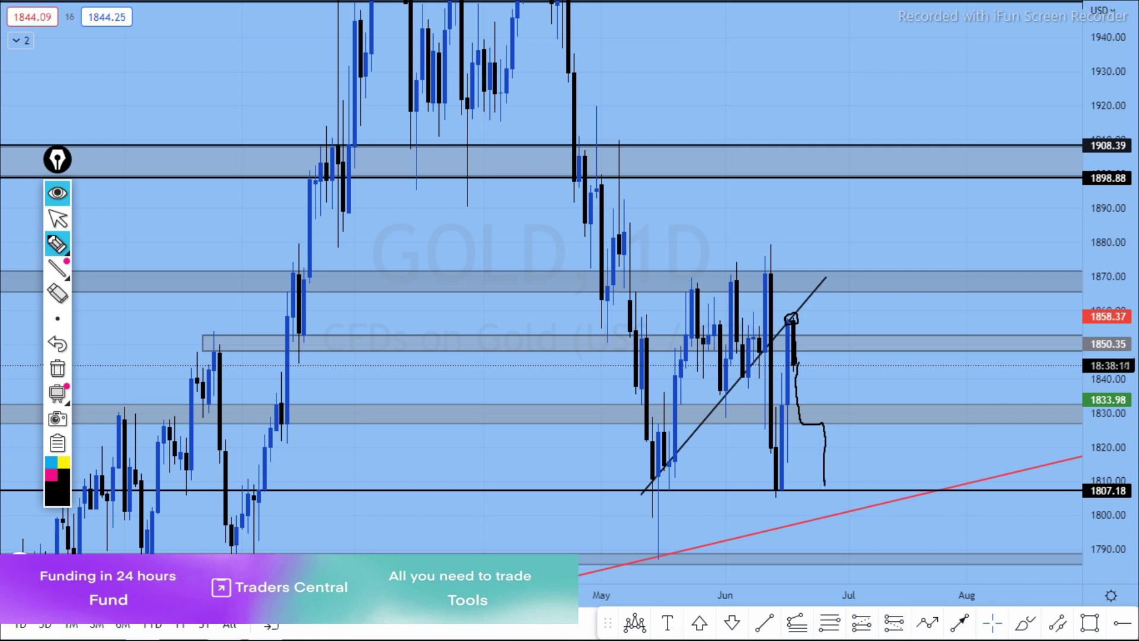
pyautogui.click(58, 344)
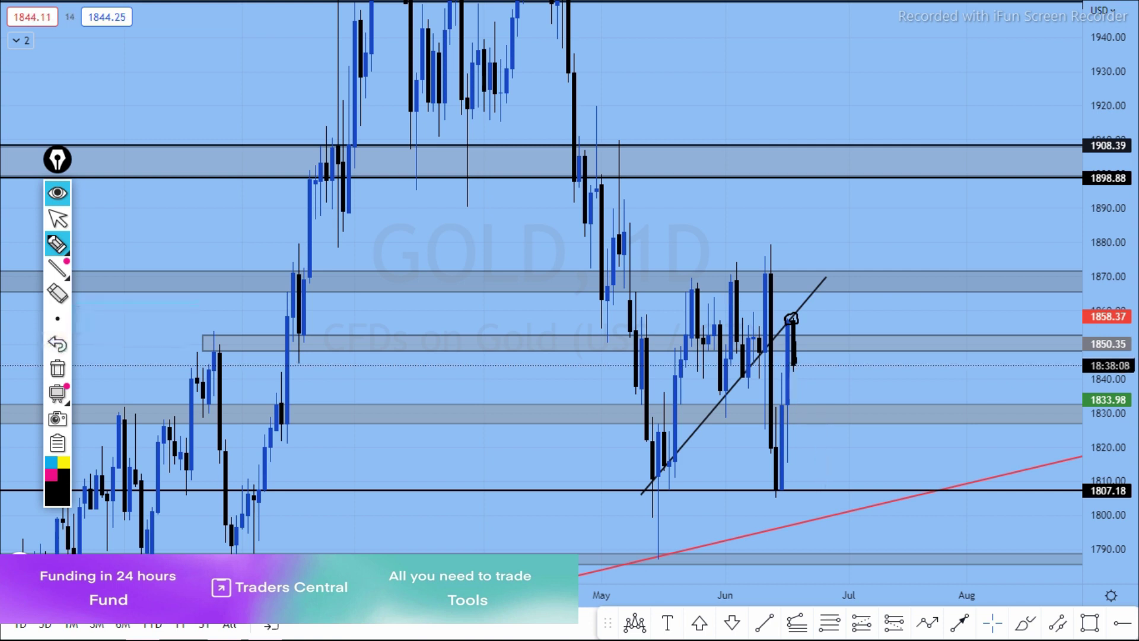
pyautogui.moveTo(796, 390)
pyautogui.mouseDown()
pyautogui.moveTo(826, 389)
pyautogui.moveTo(839, 337)
pyautogui.mouseUp()
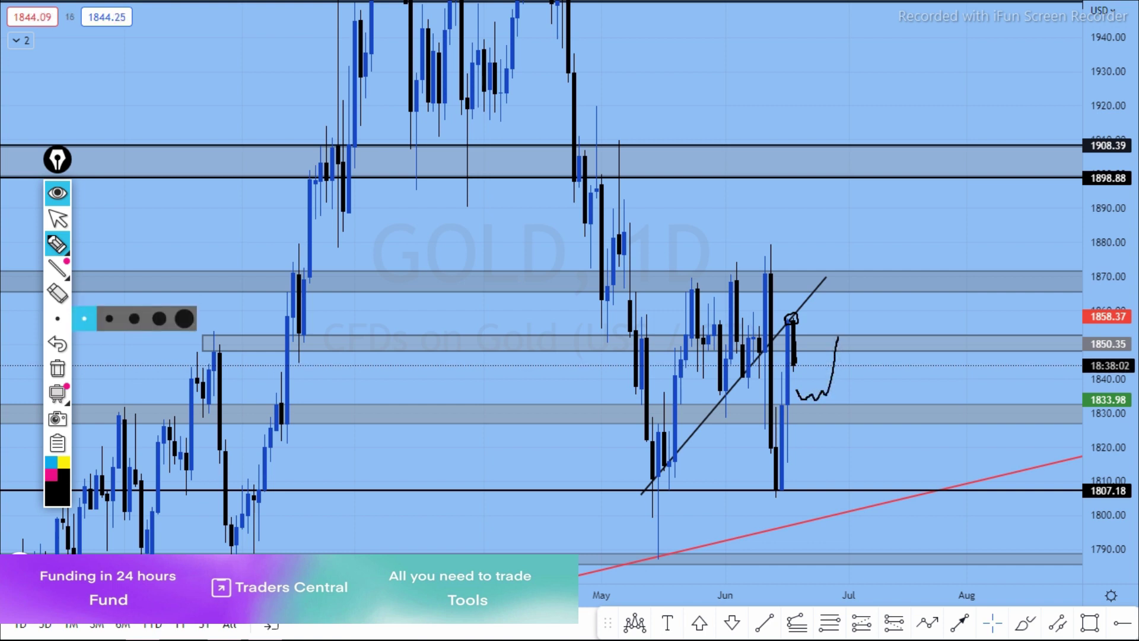
# Step: Clear the pen markup and switch the gold chart to the 4-hour timeframe
pyautogui.click(57, 368)
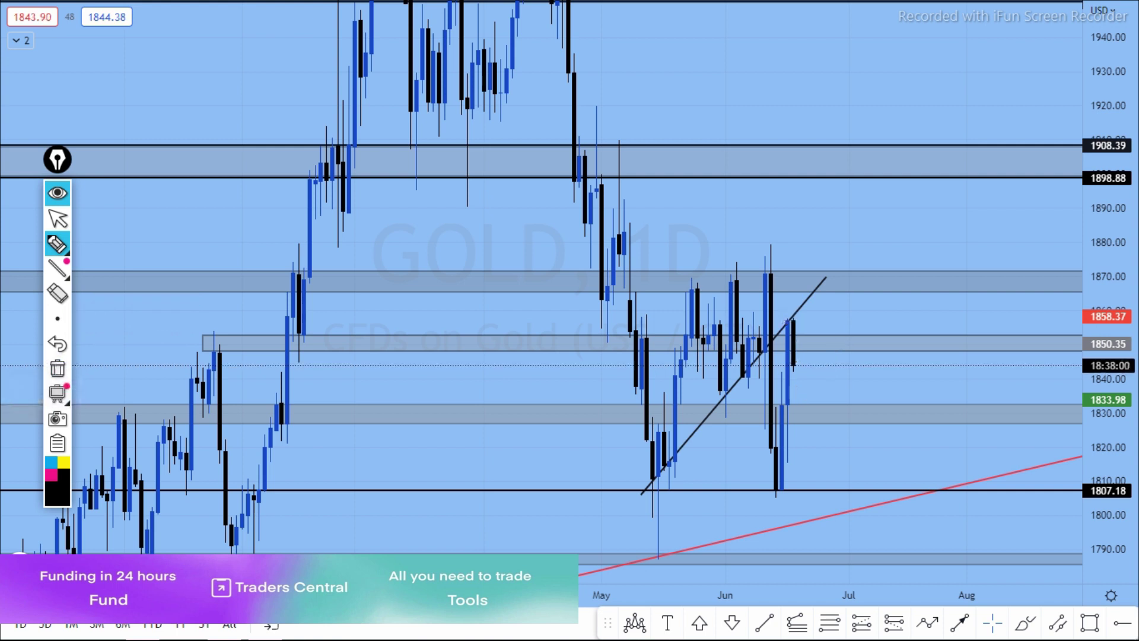
pyautogui.write('4h')
pyautogui.press('Return')
# Step: Circle the price reaction at the 1857.48 line, mark the adjoining candles with short strokes, and trace the drop toward 1833.98
pyautogui.click(57, 244)
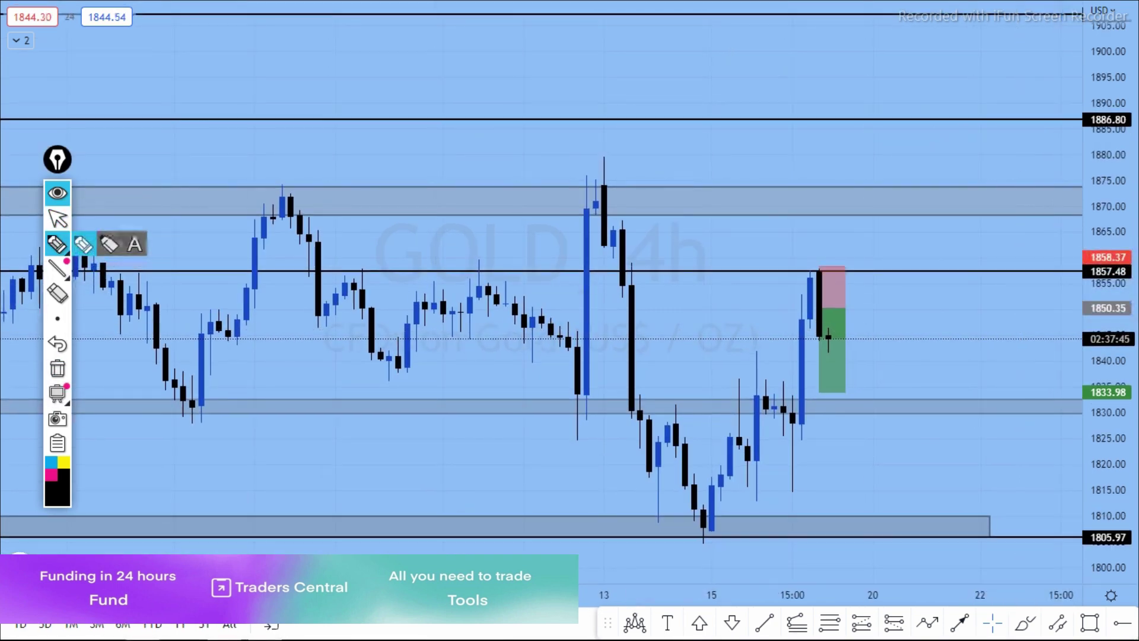
pyautogui.moveTo(793, 267)
pyautogui.mouseDown()
pyautogui.moveTo(825, 274)
pyautogui.moveTo(785, 277)
pyautogui.moveTo(802, 267)
pyautogui.mouseUp()
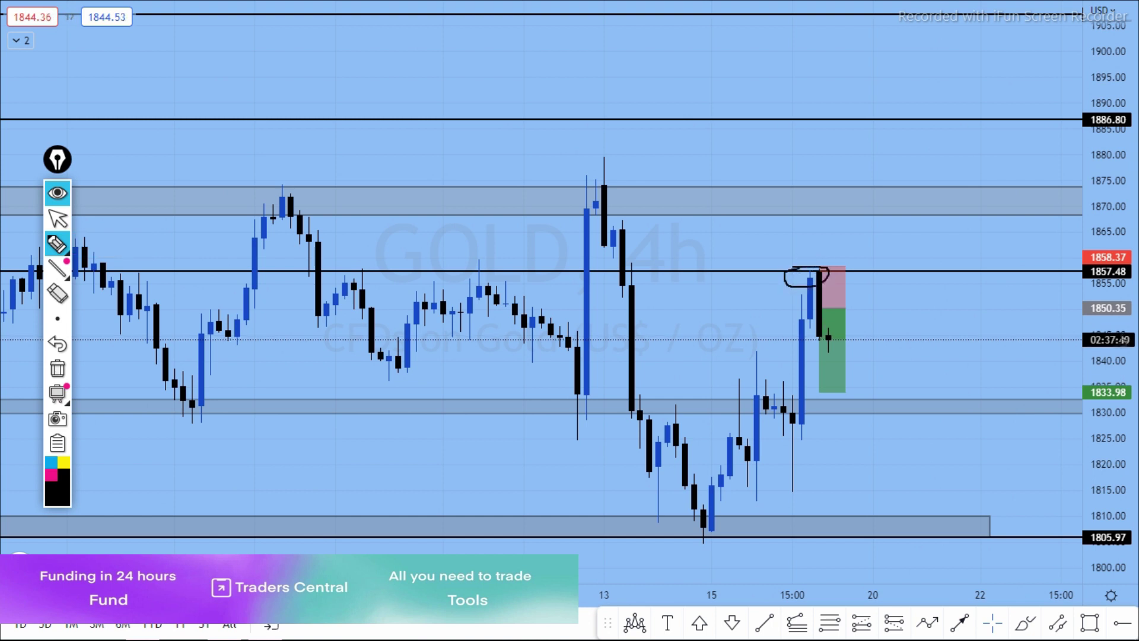
pyautogui.moveTo(821, 267); pyautogui.dragTo(839, 241)
pyautogui.moveTo(801, 279); pyautogui.dragTo(835, 280)
pyautogui.moveTo(807, 317); pyautogui.dragTo(821, 316)
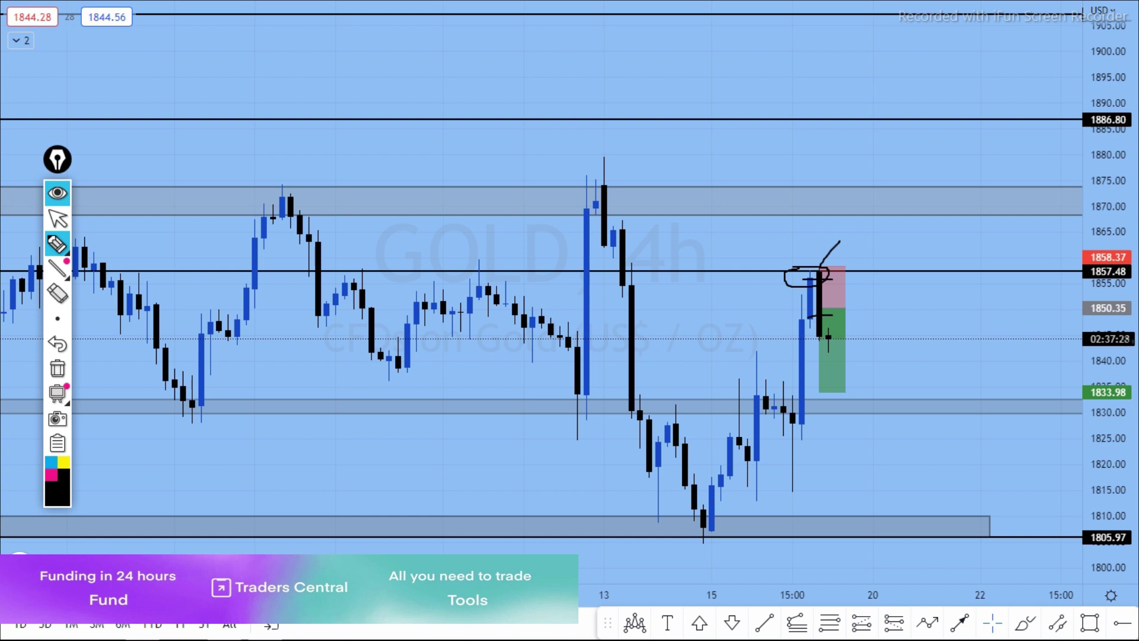
pyautogui.moveTo(812, 336)
pyautogui.mouseDown()
pyautogui.moveTo(858, 335)
pyautogui.moveTo(849, 393)
pyautogui.mouseUp()
# Step: Clear the markup, sketch a rebound from the 1830 support zone to about 1869, and underline that support zone
pyautogui.click(58, 368)
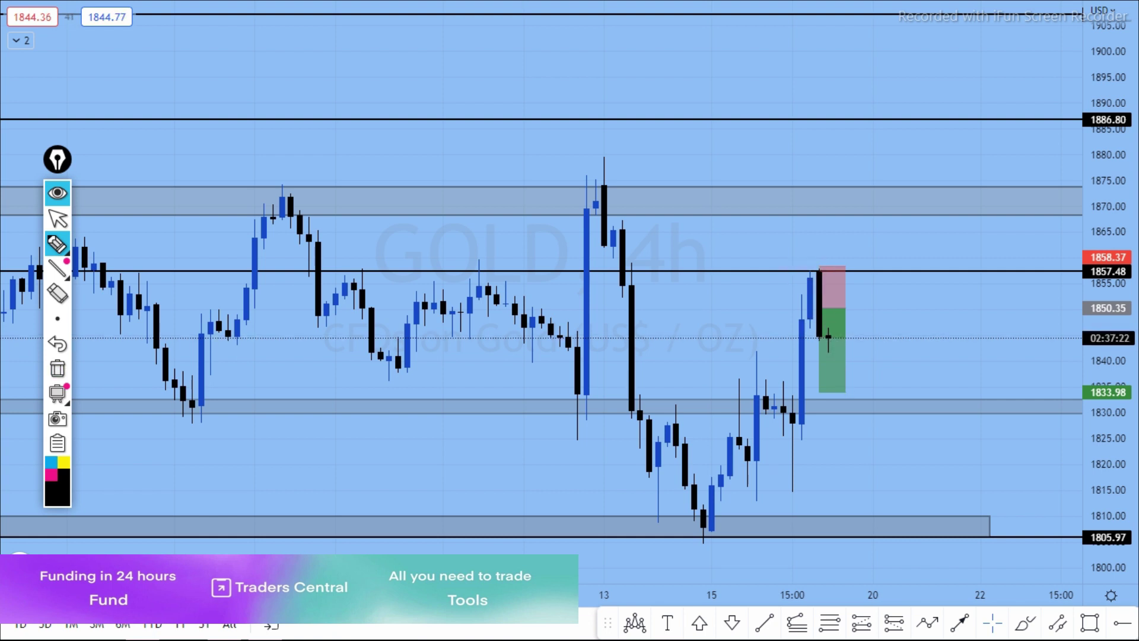
pyautogui.moveTo(822, 398)
pyautogui.mouseDown()
pyautogui.moveTo(860, 389)
pyautogui.moveTo(910, 212)
pyautogui.mouseUp()
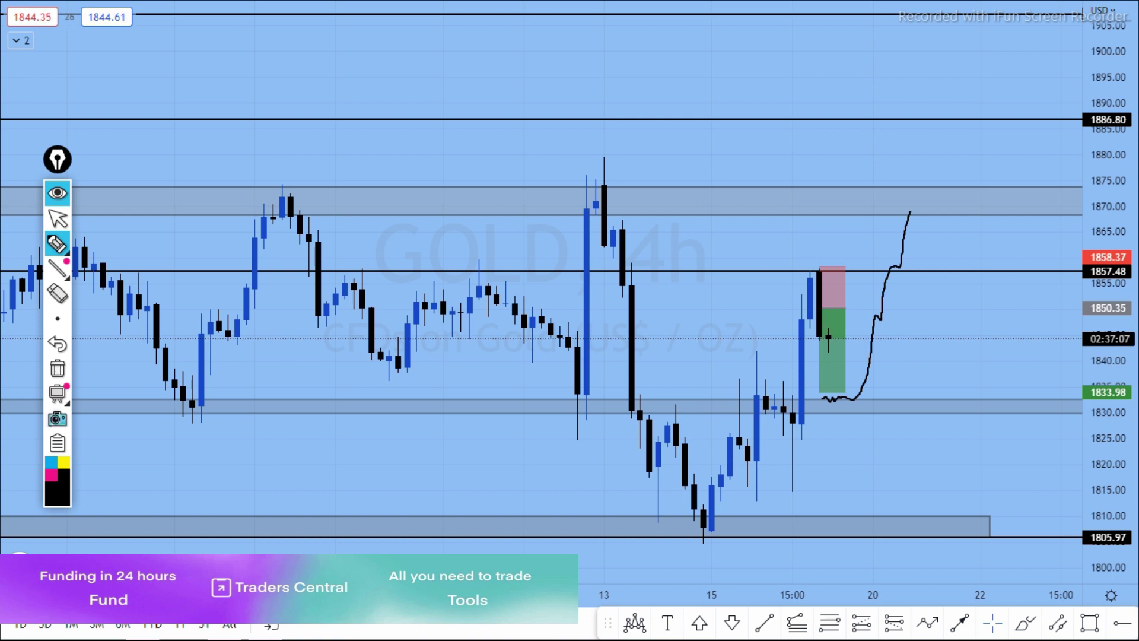
pyautogui.moveTo(820, 401); pyautogui.dragTo(864, 404)
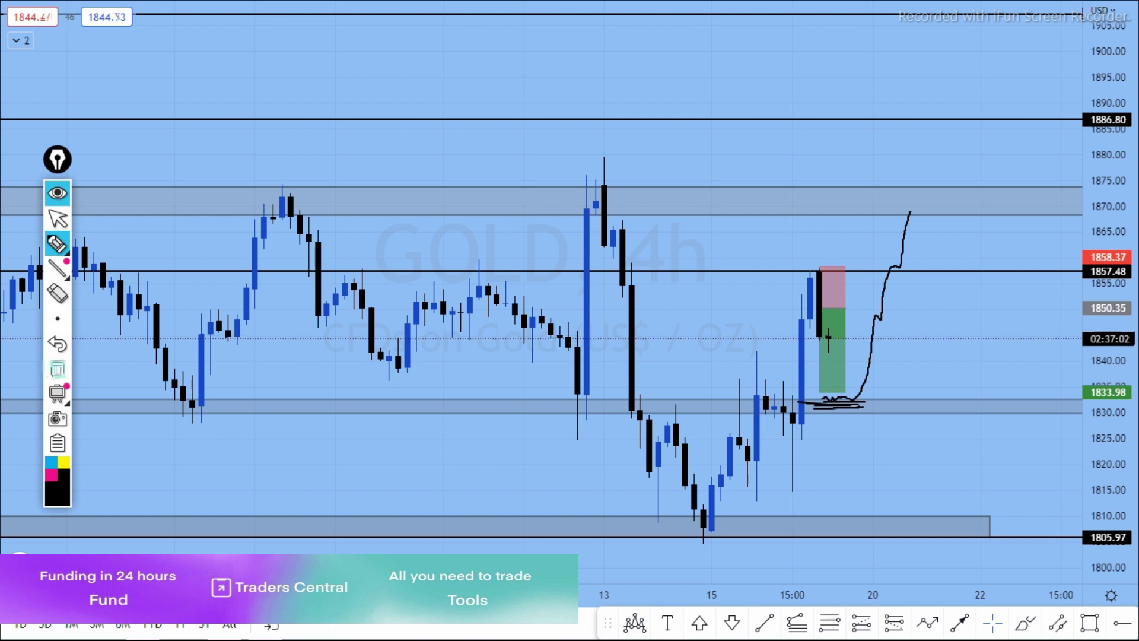
# Step: Clear the markup and sketch a bearish break from the 1830 zone down toward the support zone near 1810
pyautogui.hotkey('ctrl', 'shift', 'c')
pyautogui.moveTo(830, 413)
pyautogui.mouseDown()
pyautogui.moveTo(848, 416)
pyautogui.moveTo(847, 448)
pyautogui.mouseUp()
pyautogui.moveTo(744, 457)
pyautogui.mouseDown()
pyautogui.moveTo(878, 459)
pyautogui.moveTo(850, 468)
pyautogui.moveTo(861, 458)
pyautogui.moveTo(859, 509)
pyautogui.mouseUp()
# Step: Clear the pen markup, leave full screen, and switch the gold chart to the 1-hour timeframe
pyautogui.click(58, 368)
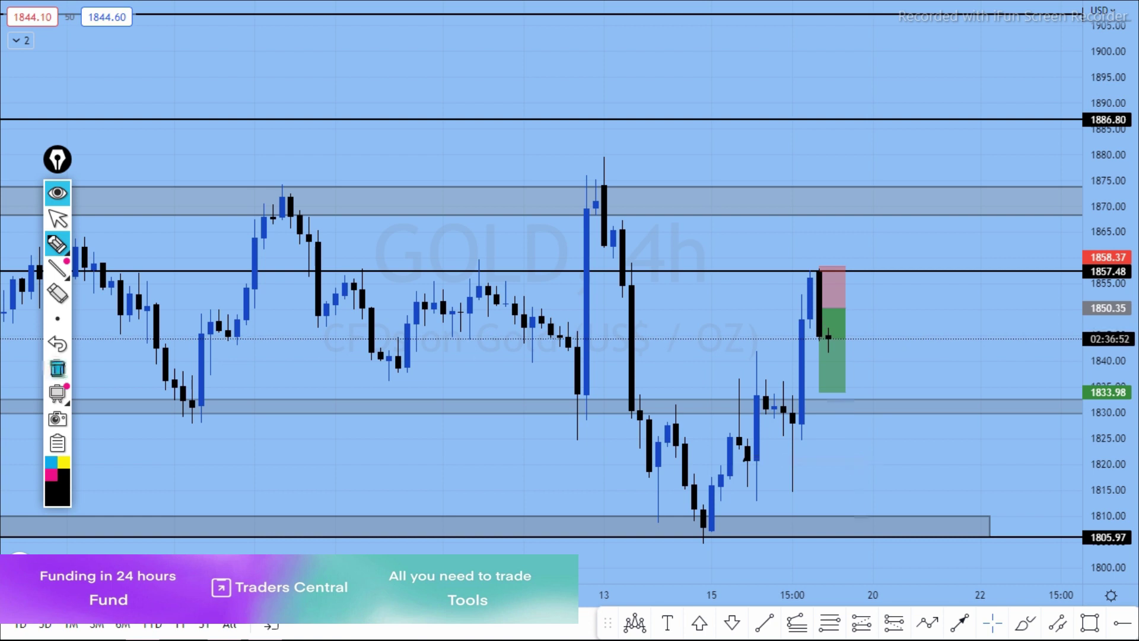
pyautogui.click(58, 218)
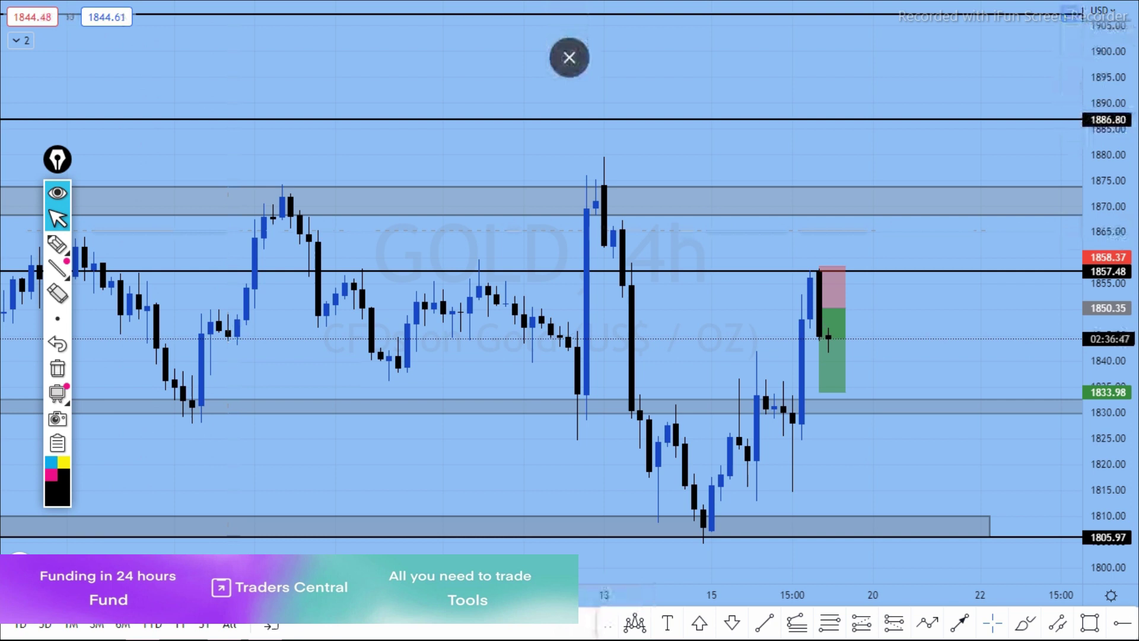
pyautogui.click(569, 47)
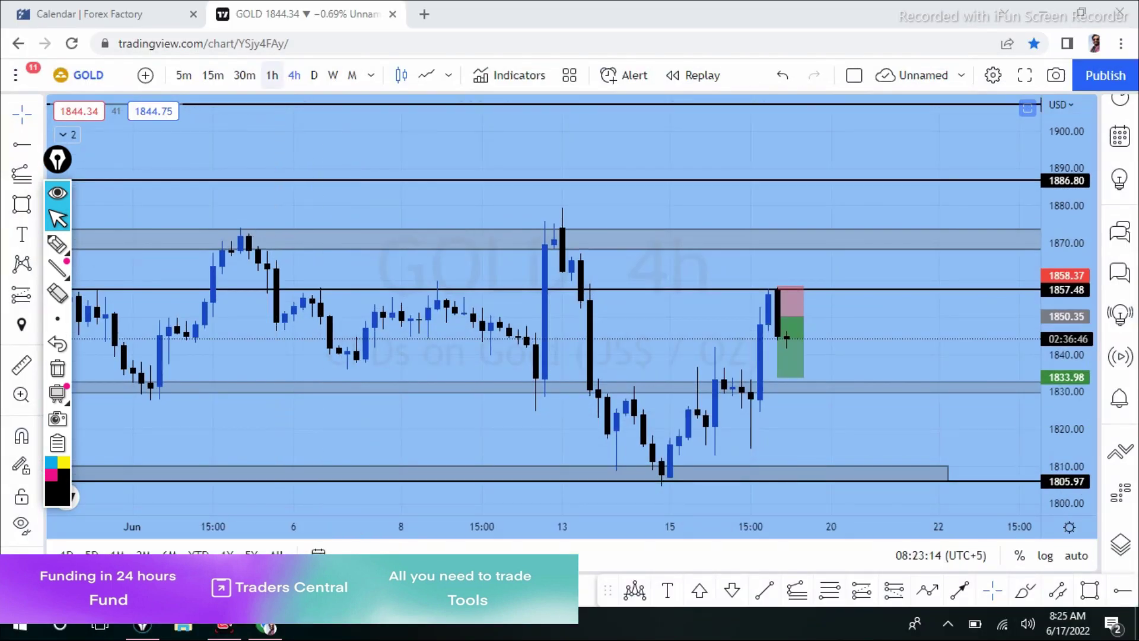
pyautogui.click(272, 75)
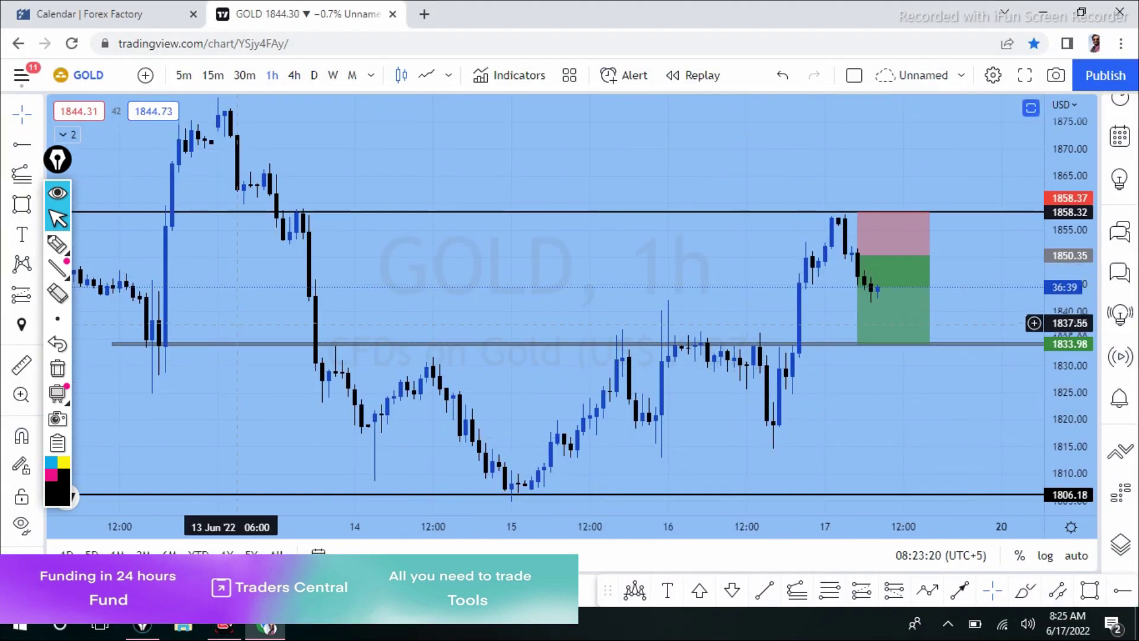
# Step: Mark the recent swing lows near 1820 with two long horizontal pen strokes and return the 1-hour chart to full screen
pyautogui.click(57, 243)
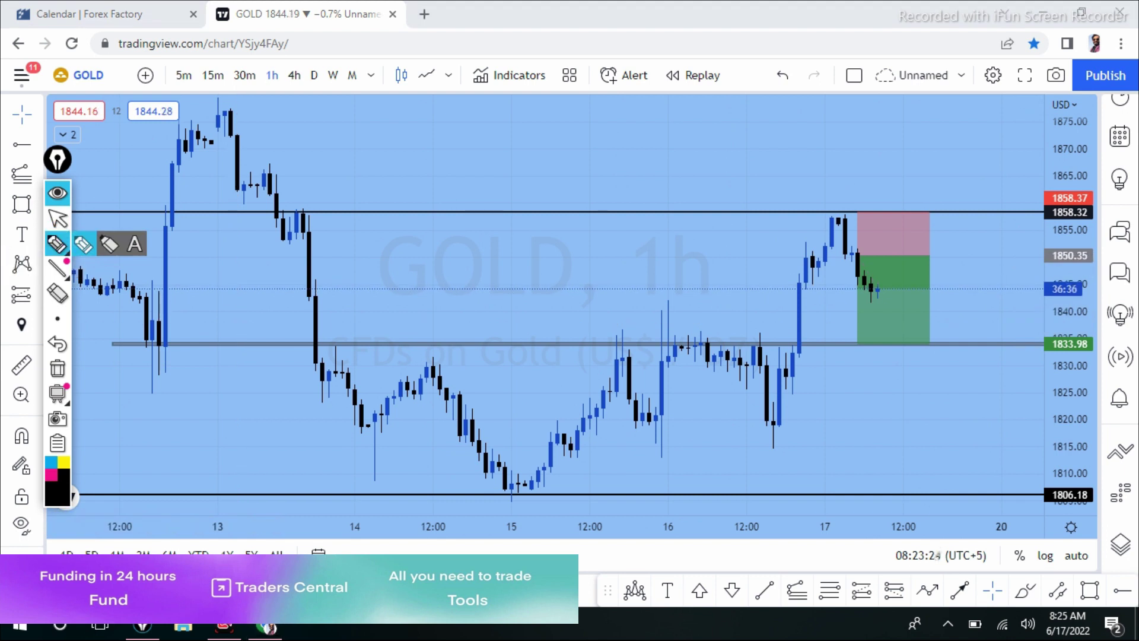
pyautogui.moveTo(617, 422); pyautogui.dragTo(809, 426)
pyautogui.moveTo(624, 417); pyautogui.dragTo(819, 417)
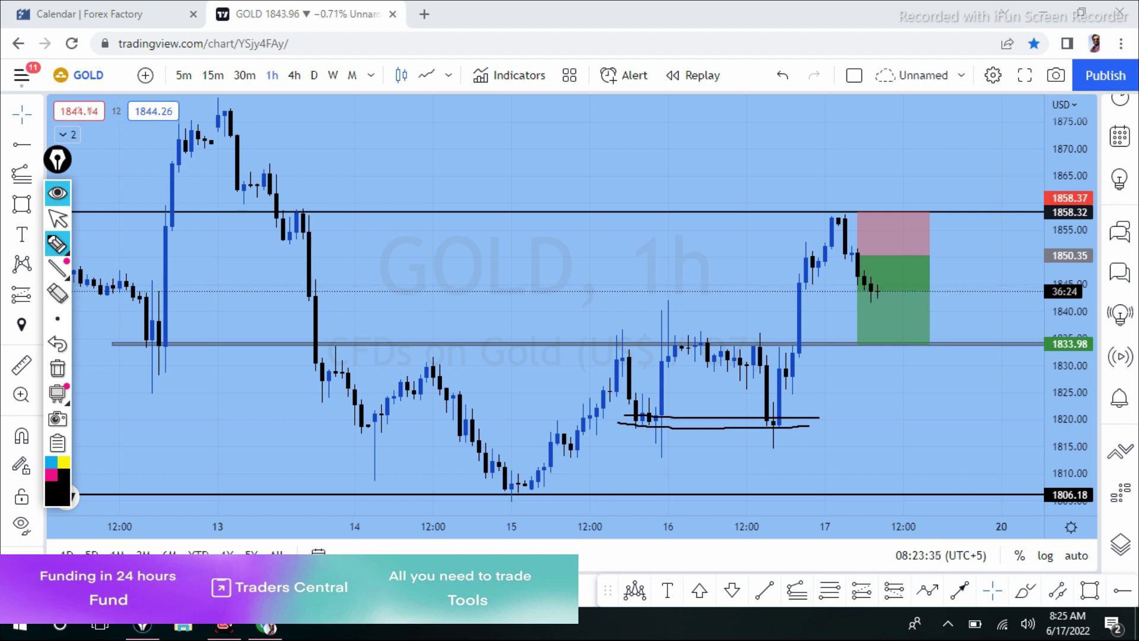
pyautogui.press('Escape')
pyautogui.hotkey('shift', 'f')
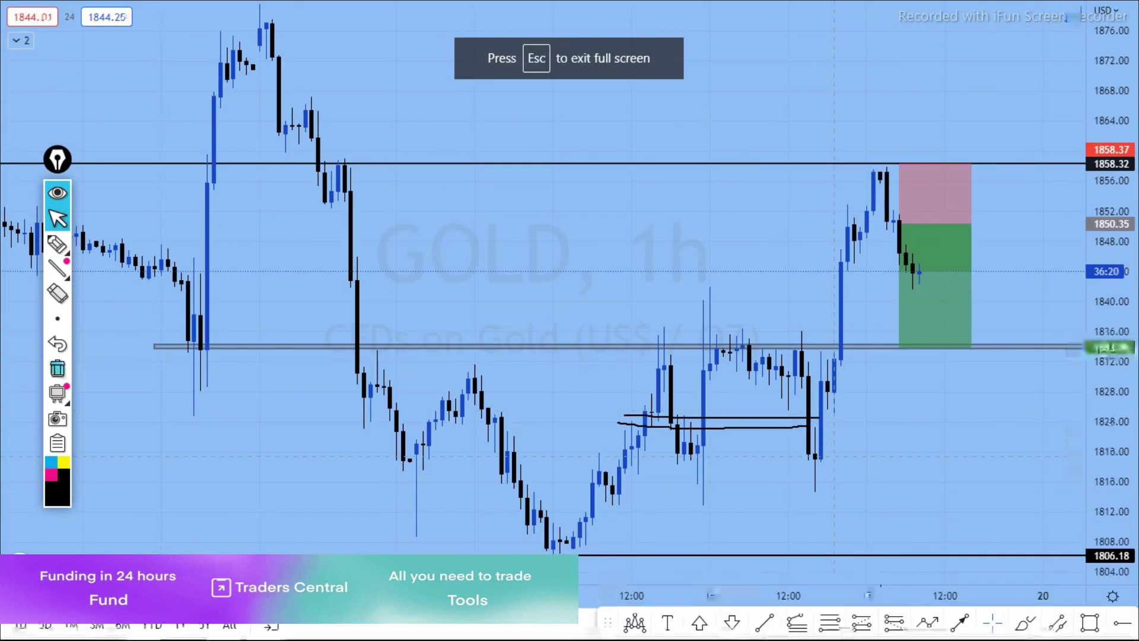
# Step: Mark the swing lows near 1820 with two horizontal pen strokes, circle the last drop there, and sketch a small upward arrow from the 1834 zone
pyautogui.click(57, 243)
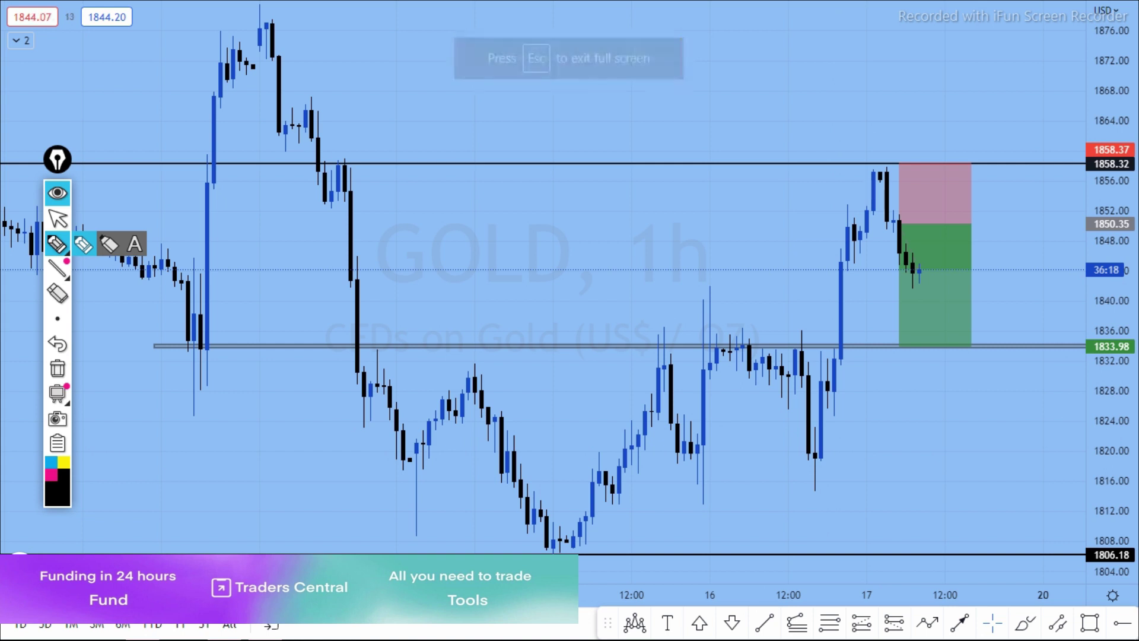
pyautogui.moveTo(661, 450); pyautogui.dragTo(826, 446)
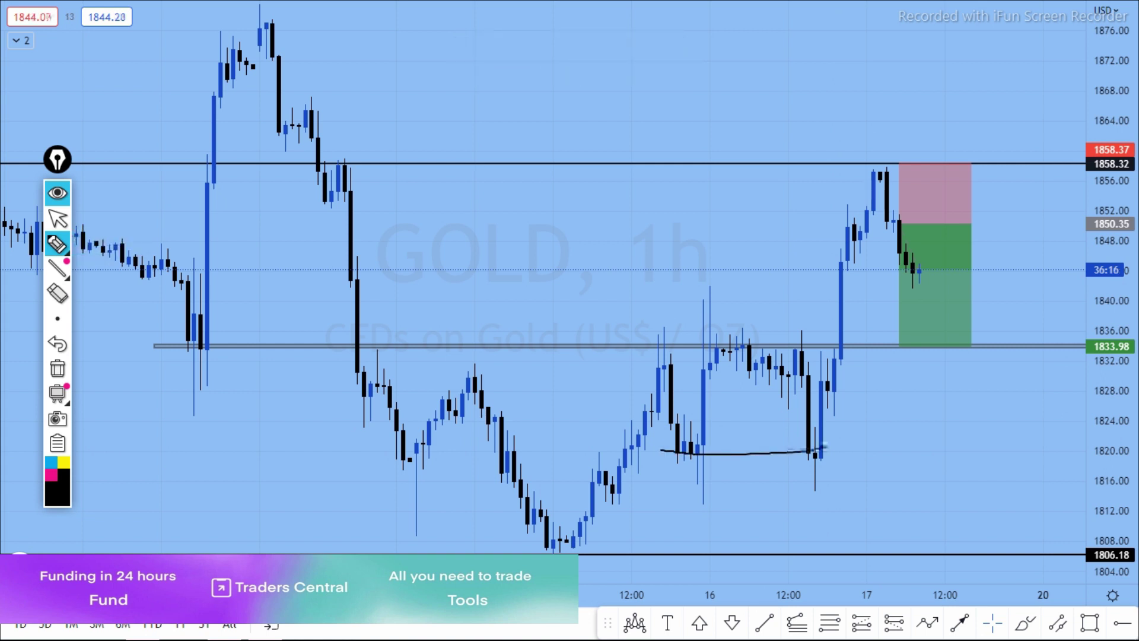
pyautogui.moveTo(661, 459); pyautogui.dragTo(831, 464)
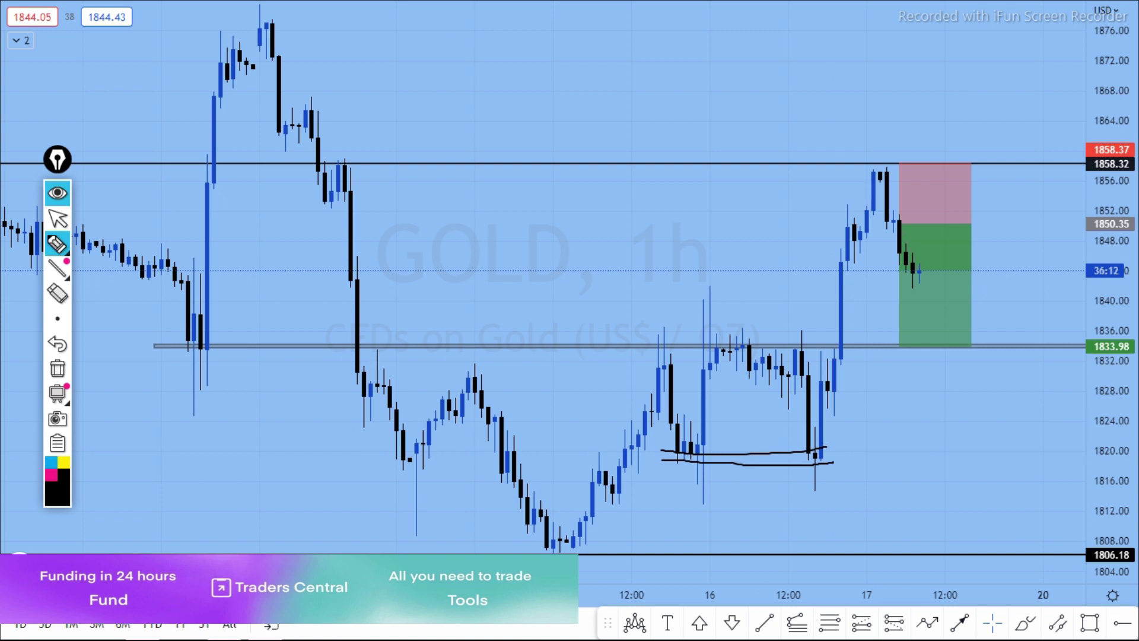
pyautogui.moveTo(804, 371)
pyautogui.mouseDown()
pyautogui.moveTo(832, 369)
pyautogui.moveTo(845, 448)
pyautogui.moveTo(795, 465)
pyautogui.moveTo(798, 386)
pyautogui.mouseUp()
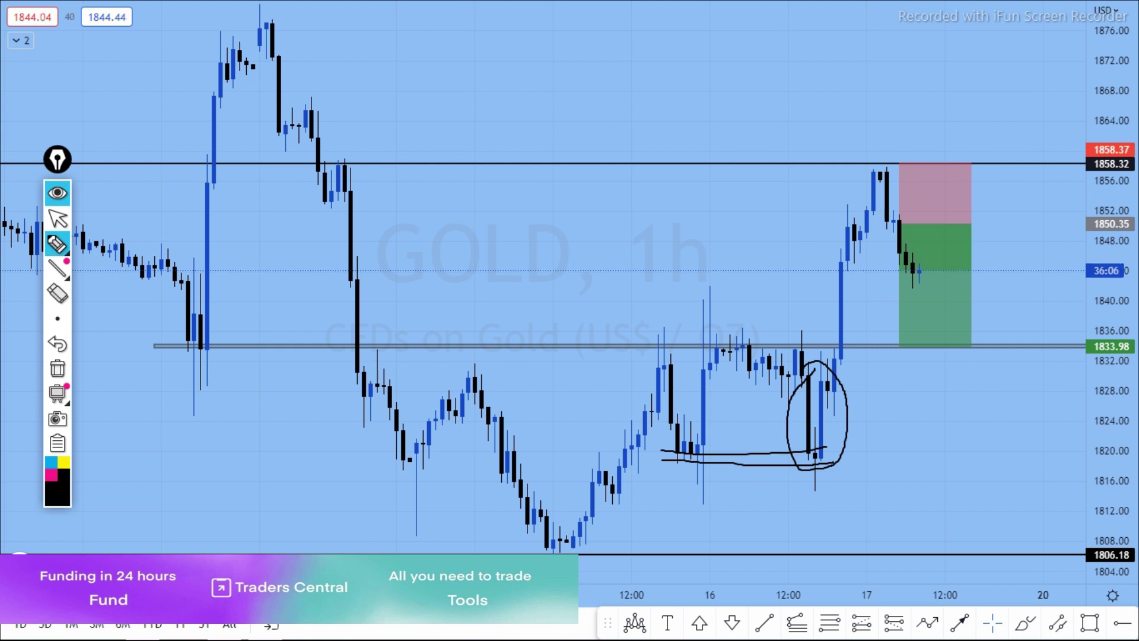
pyautogui.moveTo(841, 345); pyautogui.dragTo(874, 315)
pyautogui.moveTo(850, 340)
pyautogui.mouseDown()
pyautogui.moveTo(867, 321)
pyautogui.moveTo(841, 342)
pyautogui.mouseUp()
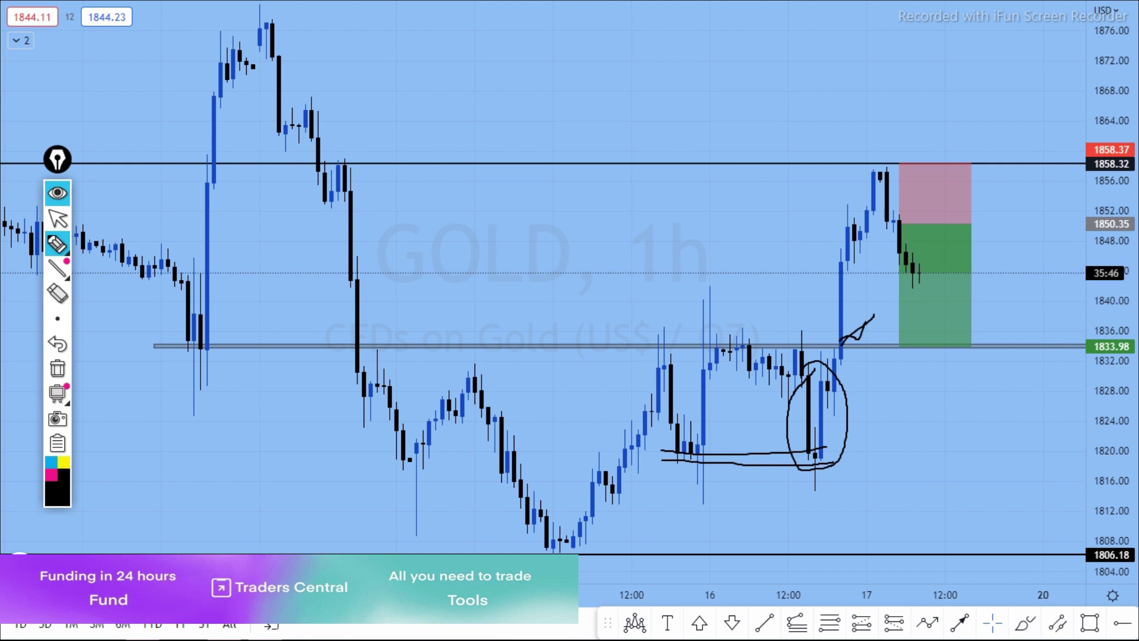
# Step: Clear the markup, circle the drop toward 1820, and mark levels near 1830 and 1833 with a downward arrow to about 1826
pyautogui.click(57, 368)
pyautogui.moveTo(815, 376)
pyautogui.mouseDown()
pyautogui.moveTo(793, 456)
pyautogui.moveTo(837, 410)
pyautogui.moveTo(831, 389)
pyautogui.mouseUp()
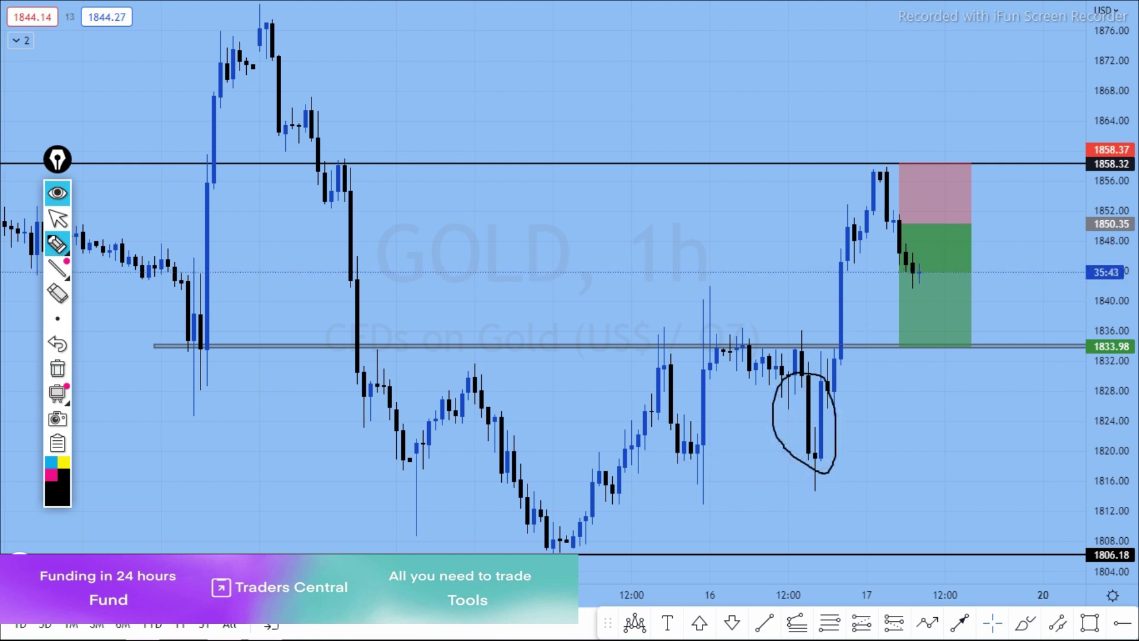
pyautogui.moveTo(790, 375); pyautogui.dragTo(888, 376)
pyautogui.moveTo(811, 348)
pyautogui.mouseDown()
pyautogui.moveTo(884, 350)
pyautogui.moveTo(857, 393)
pyautogui.moveTo(871, 410)
pyautogui.moveTo(841, 406)
pyautogui.mouseUp()
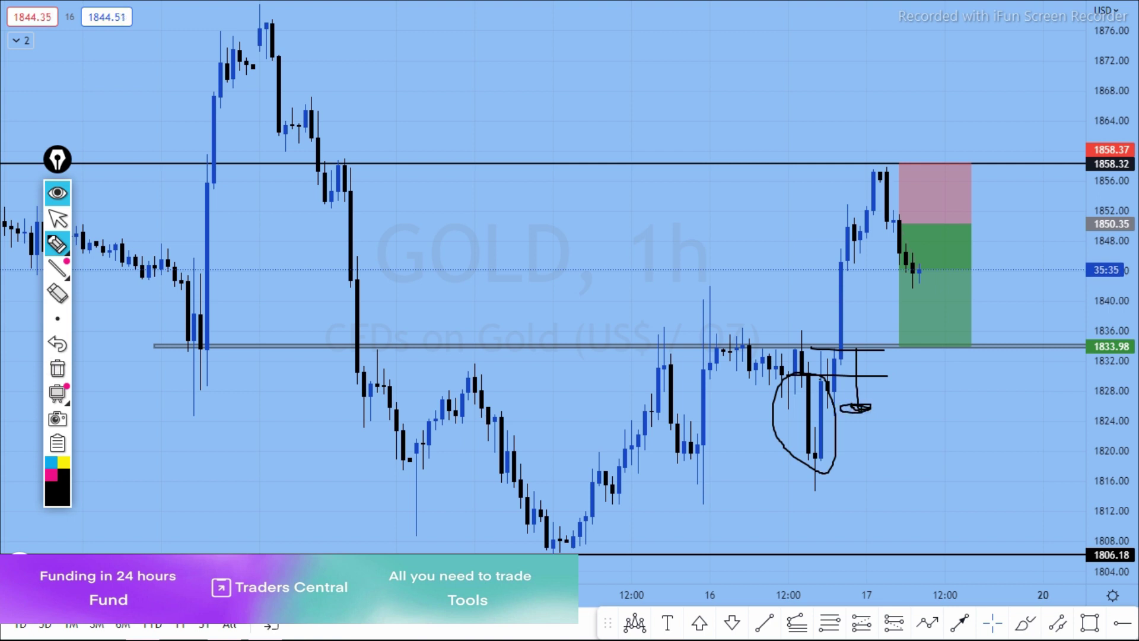
# Step: Clear the markup and mark the lows near 1819 and 1815, the 1858 high, and two short rising strokes around 1828 to 1832
pyautogui.click(57, 368)
pyautogui.moveTo(812, 395); pyautogui.dragTo(865, 373)
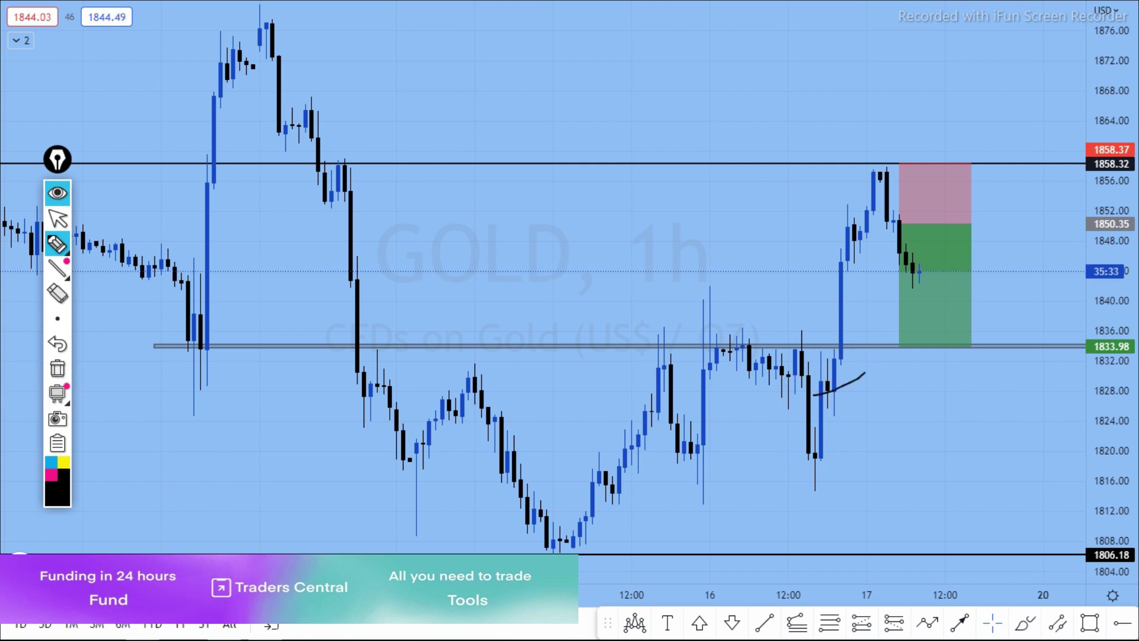
pyautogui.moveTo(670, 460); pyautogui.dragTo(840, 459)
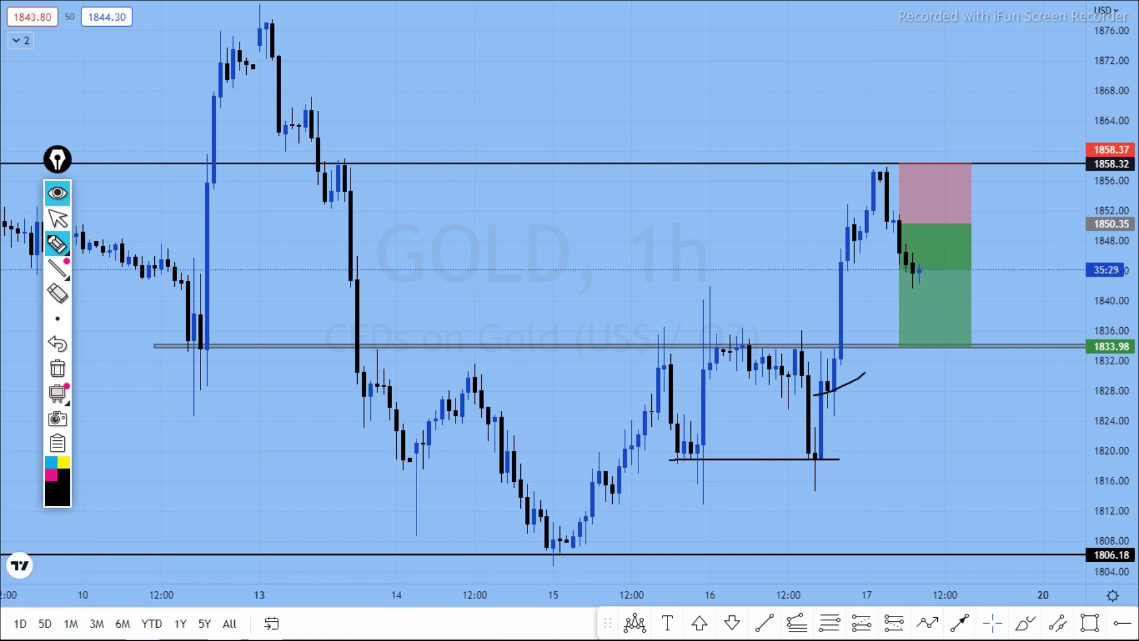
pyautogui.moveTo(817, 380); pyautogui.dragTo(869, 354)
pyautogui.moveTo(800, 490); pyautogui.dragTo(847, 487)
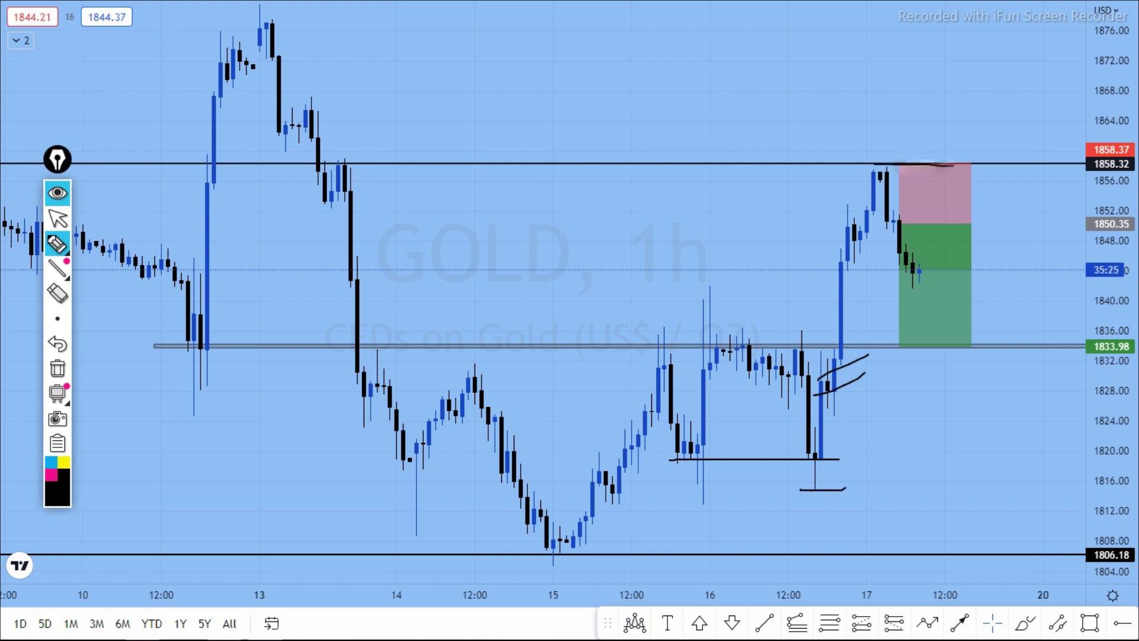
# Step: Clear the markup, circle the sideways candles around the 1834 zone, and erase that circle
pyautogui.click(57, 368)
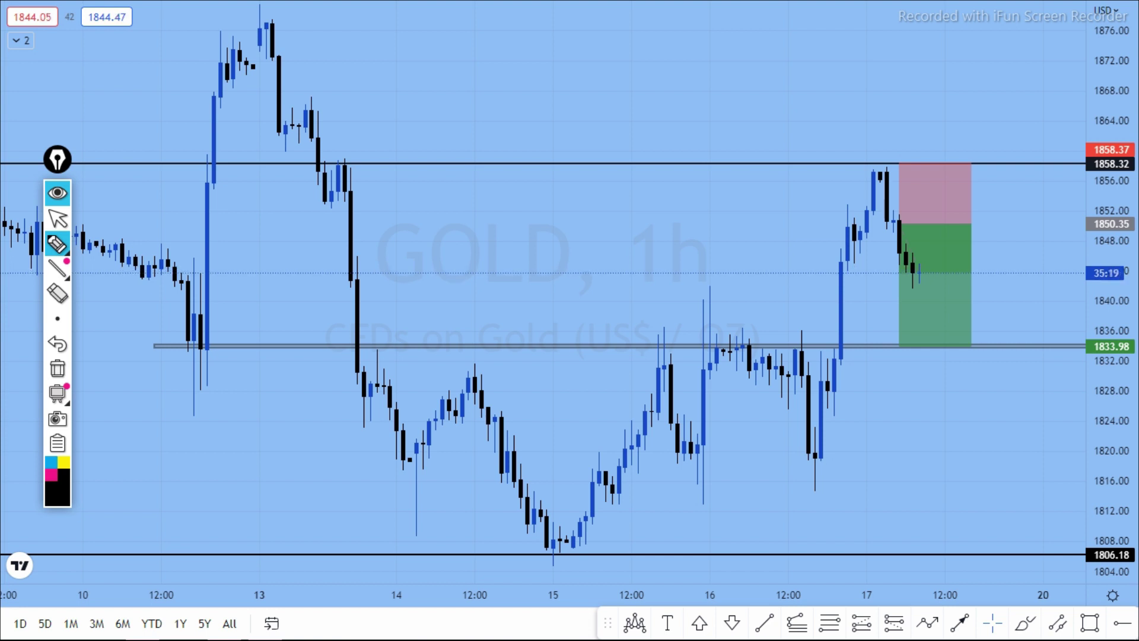
pyautogui.moveTo(712, 378)
pyautogui.mouseDown()
pyautogui.moveTo(774, 381)
pyautogui.moveTo(814, 358)
pyautogui.moveTo(753, 328)
pyautogui.moveTo(695, 345)
pyautogui.moveTo(733, 376)
pyautogui.mouseUp()
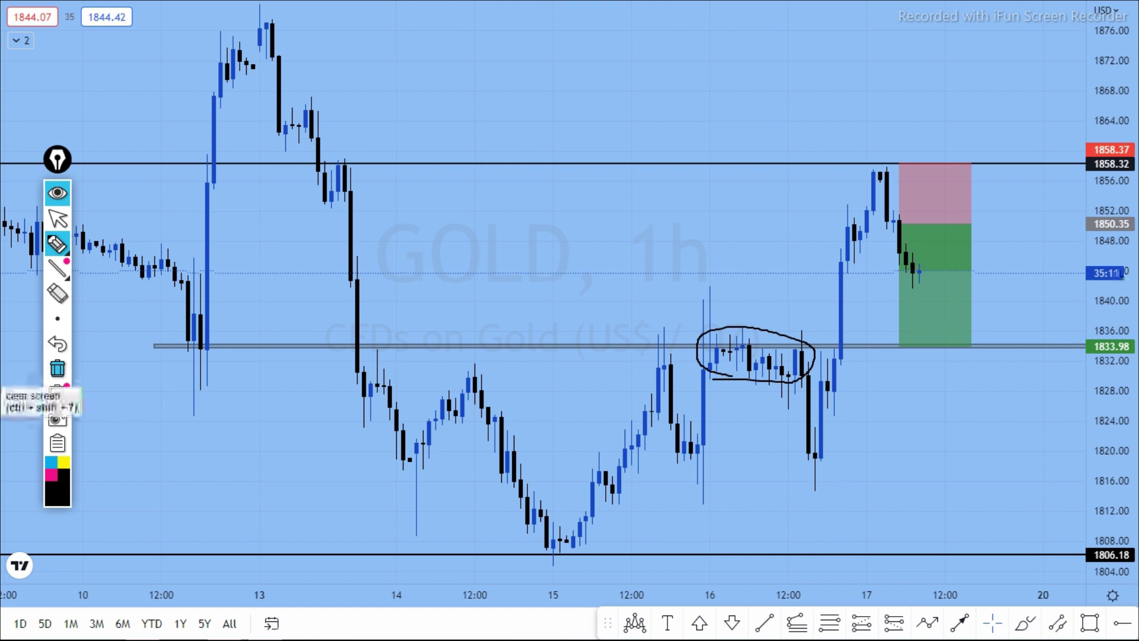
pyautogui.click(57, 369)
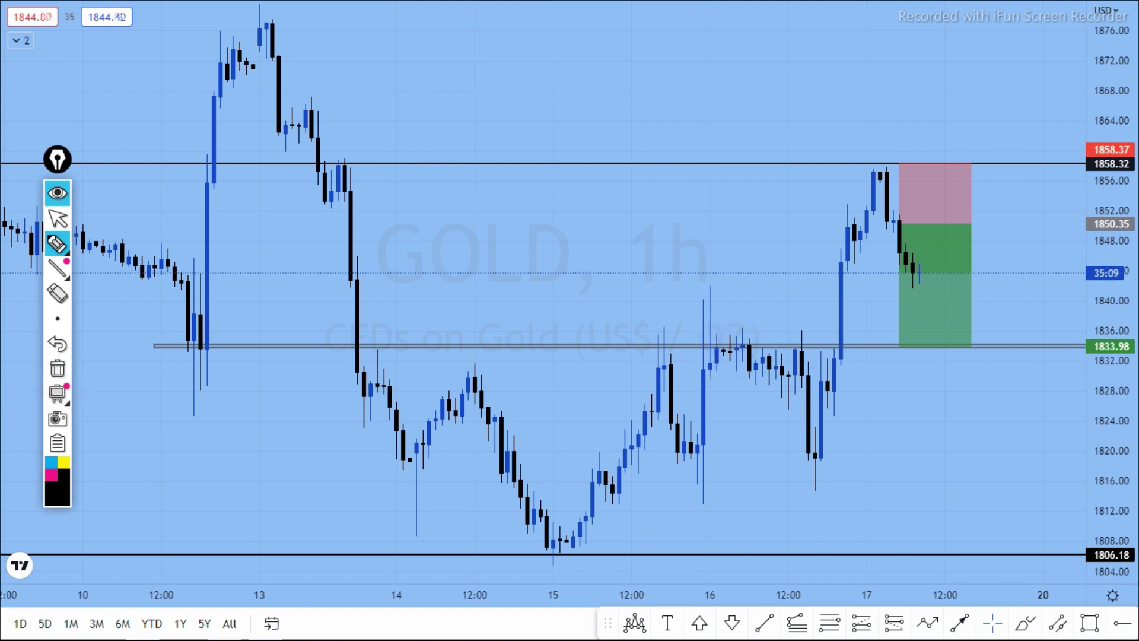
# Step: Mark levels near 1829, 1834 and 1845, sketch a rise from the 1834 zone to about 1846, and clear the markup
pyautogui.moveTo(802, 381); pyautogui.dragTo(852, 382)
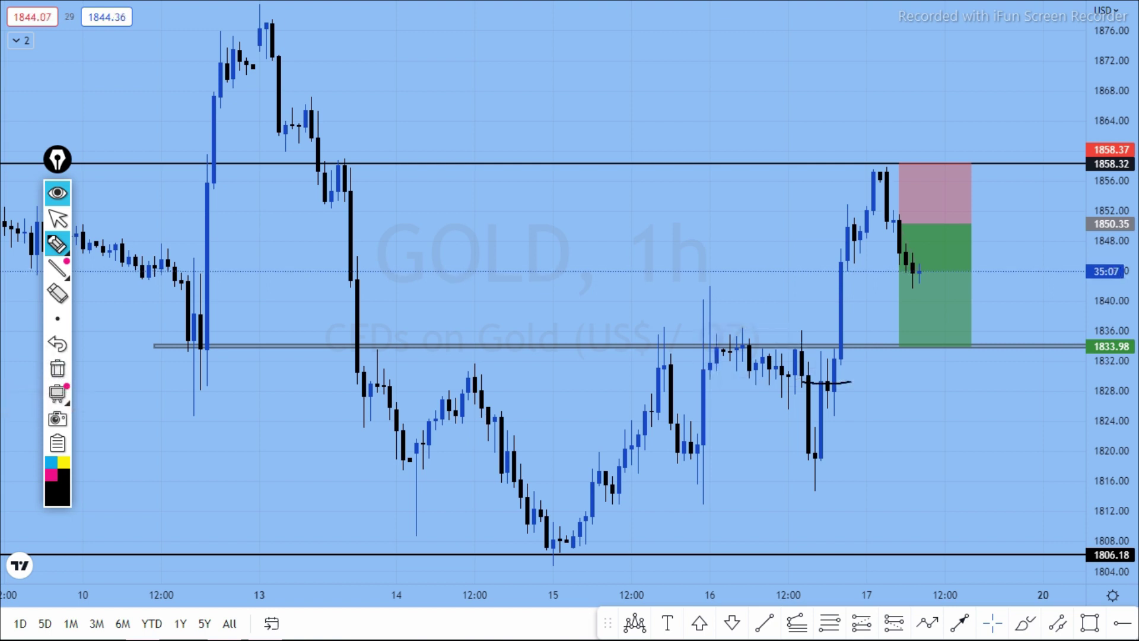
pyautogui.moveTo(821, 347)
pyautogui.mouseDown()
pyautogui.moveTo(855, 332)
pyautogui.moveTo(857, 342)
pyautogui.moveTo(893, 255)
pyautogui.moveTo(867, 264)
pyautogui.mouseUp()
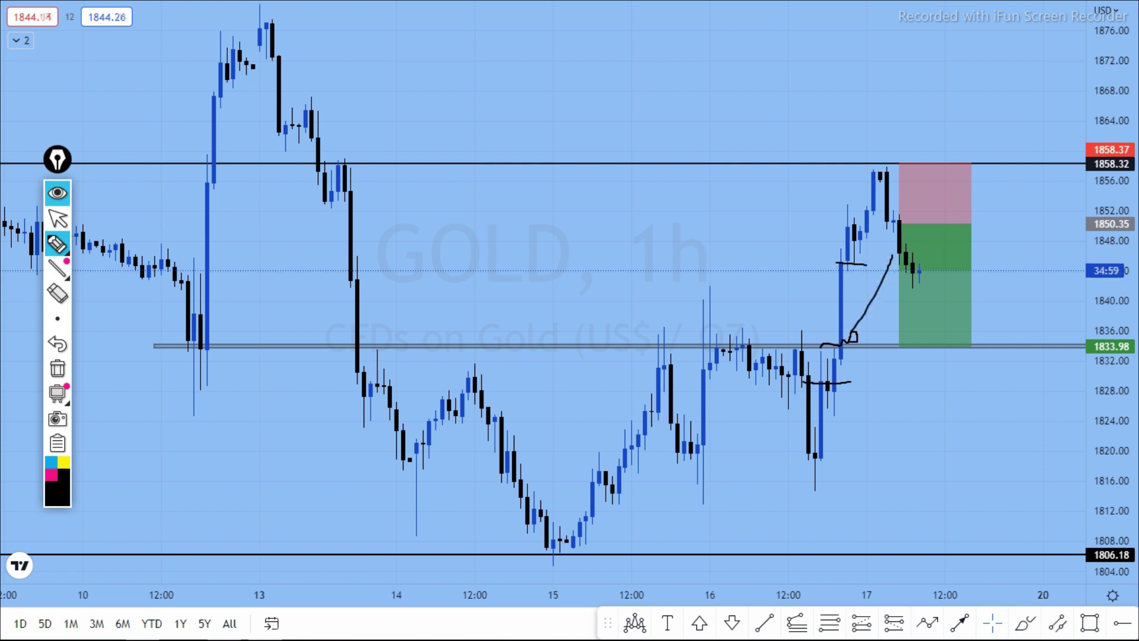
pyautogui.click(58, 369)
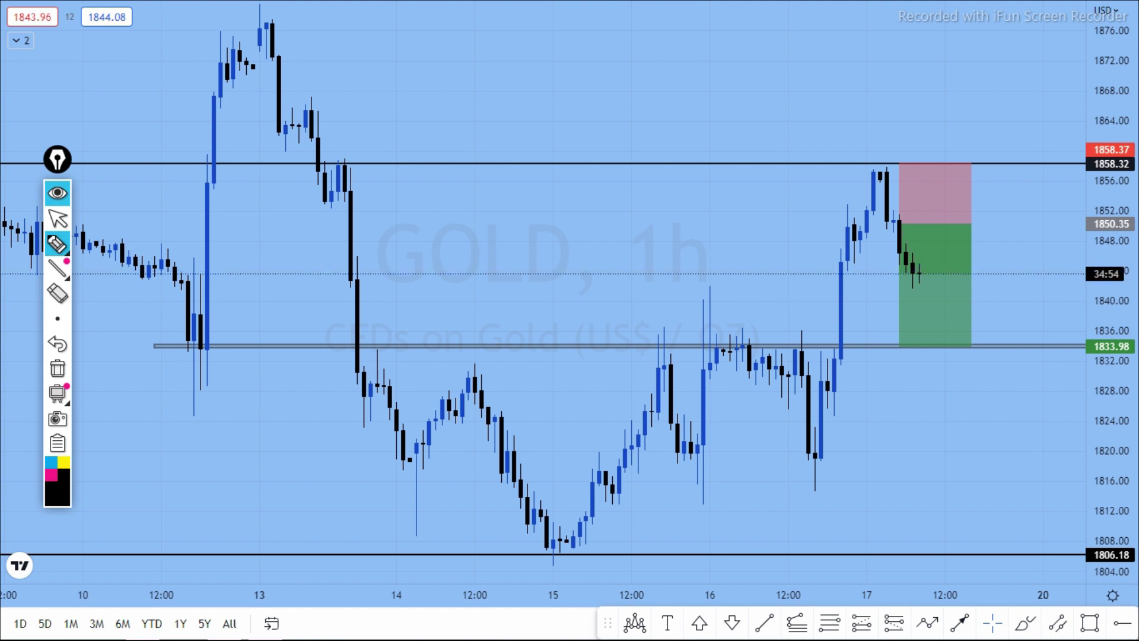
# Step: Circle the peak below 1858, mark levels near 1848, 1851 and 1858, and sketch a retest around 1850 with a fall to the 1834 zone
pyautogui.moveTo(850, 241); pyautogui.dragTo(989, 243)
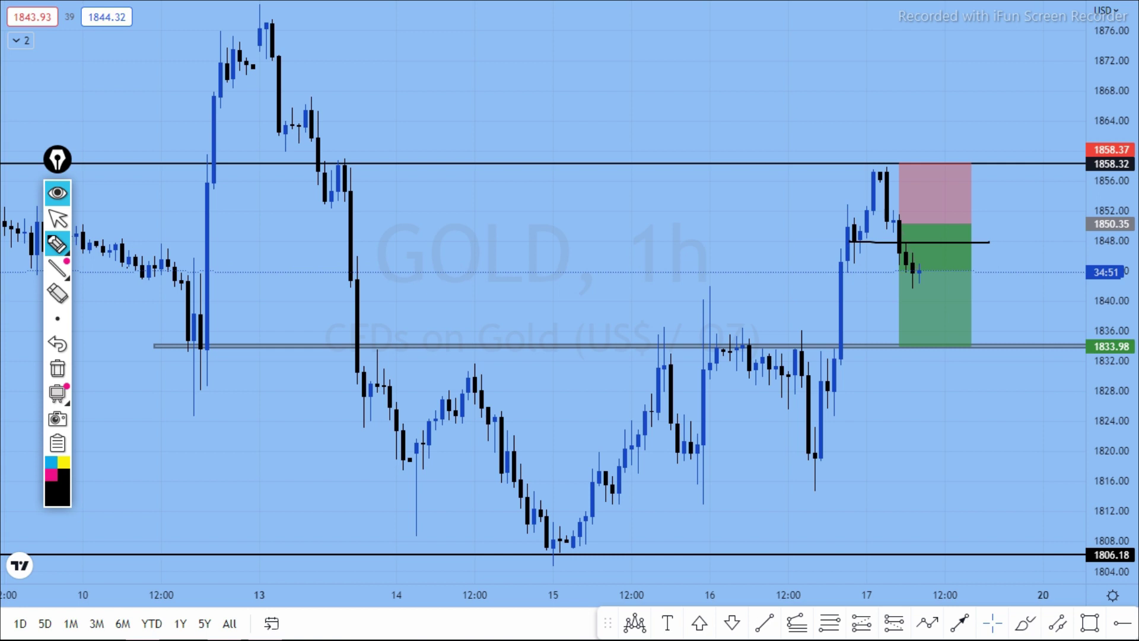
pyautogui.moveTo(860, 172)
pyautogui.mouseDown()
pyautogui.moveTo(880, 162)
pyautogui.moveTo(897, 181)
pyautogui.moveTo(894, 218)
pyautogui.moveTo(844, 199)
pyautogui.moveTo(863, 166)
pyautogui.mouseUp()
pyautogui.moveTo(895, 218)
pyautogui.mouseDown()
pyautogui.moveTo(967, 217)
pyautogui.moveTo(918, 222)
pyautogui.moveTo(940, 222)
pyautogui.mouseUp()
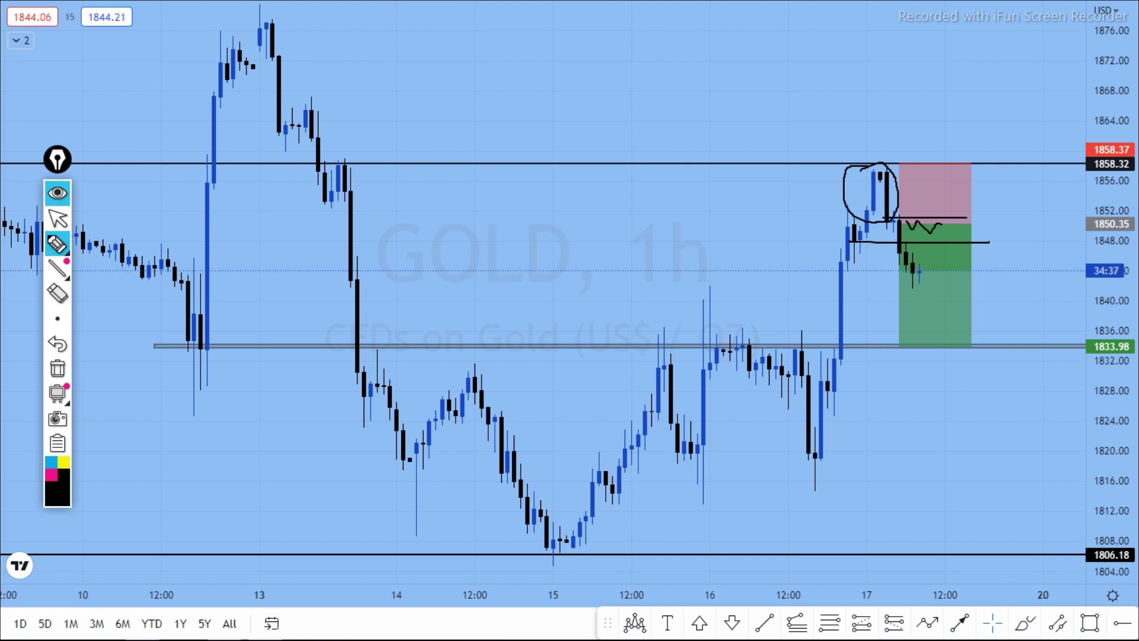
pyautogui.moveTo(912, 228); pyautogui.dragTo(948, 230)
pyautogui.moveTo(849, 159); pyautogui.dragTo(954, 162)
pyautogui.moveTo(916, 247); pyautogui.dragTo(944, 352)
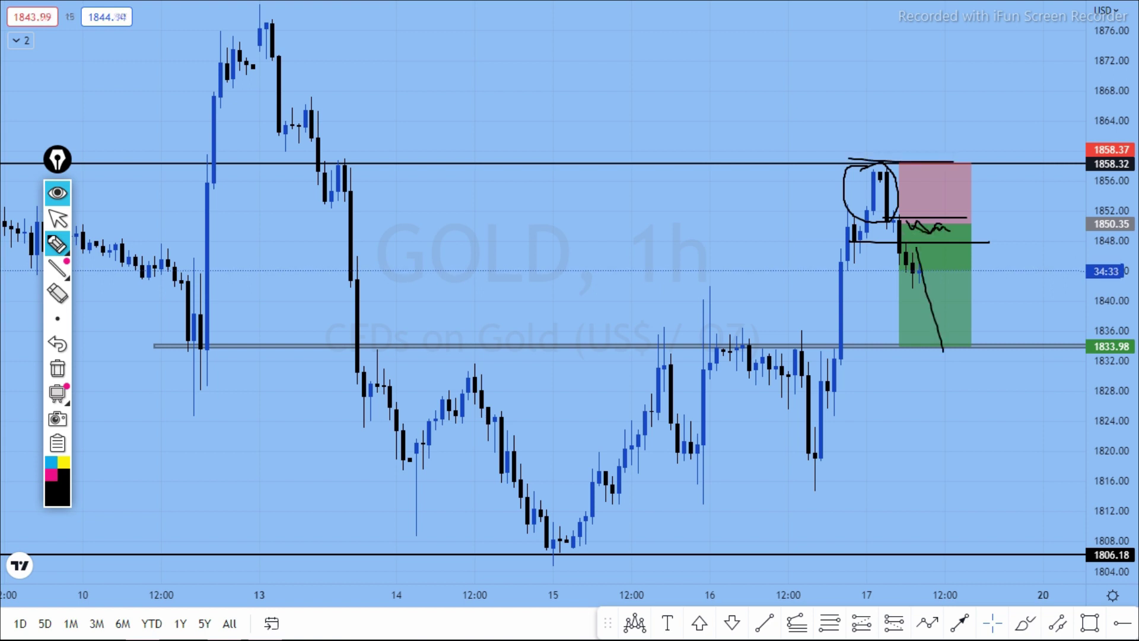
# Step: Clear the markup, circle the 1858 peak and the 1820 low, and trace the rise between them and a decline to about 1836
pyautogui.click(57, 369)
pyautogui.moveTo(891, 195)
pyautogui.mouseDown()
pyautogui.moveTo(892, 208)
pyautogui.moveTo(851, 216)
pyautogui.moveTo(882, 162)
pyautogui.moveTo(912, 225)
pyautogui.mouseUp()
pyautogui.moveTo(783, 385)
pyautogui.mouseDown()
pyautogui.moveTo(801, 373)
pyautogui.moveTo(850, 490)
pyautogui.moveTo(782, 381)
pyautogui.mouseUp()
pyautogui.moveTo(816, 424)
pyautogui.mouseDown()
pyautogui.moveTo(865, 189)
pyautogui.moveTo(948, 332)
pyautogui.mouseUp()
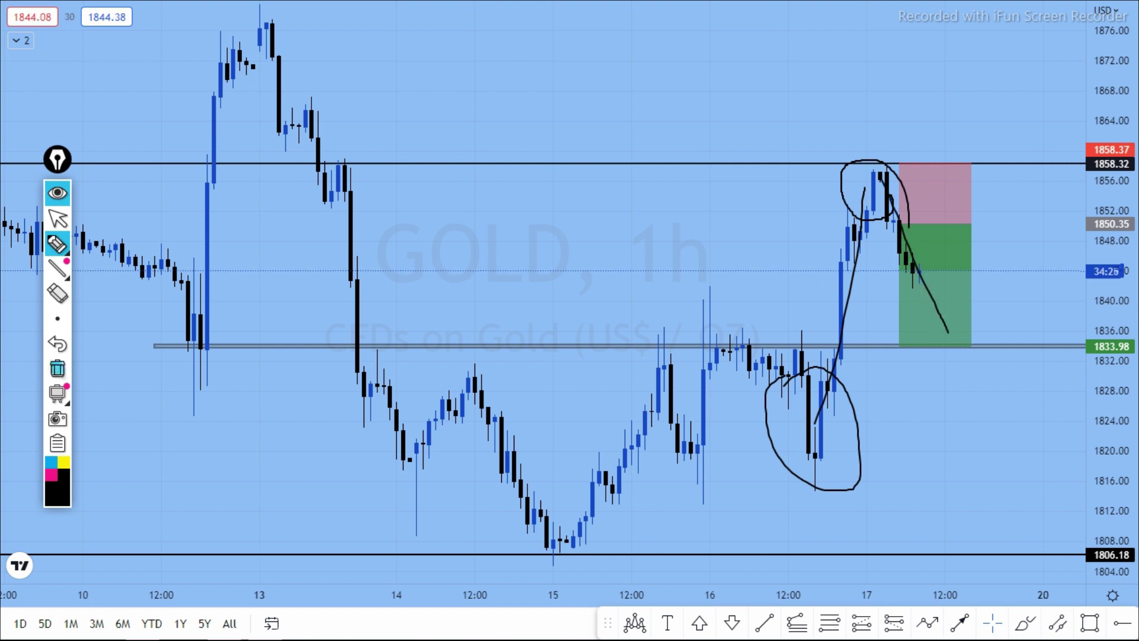
# Step: Clear the markup, sketch a fall from about 1844 to 1818 and possible upward moves, and remove the strokes
pyautogui.click(58, 368)
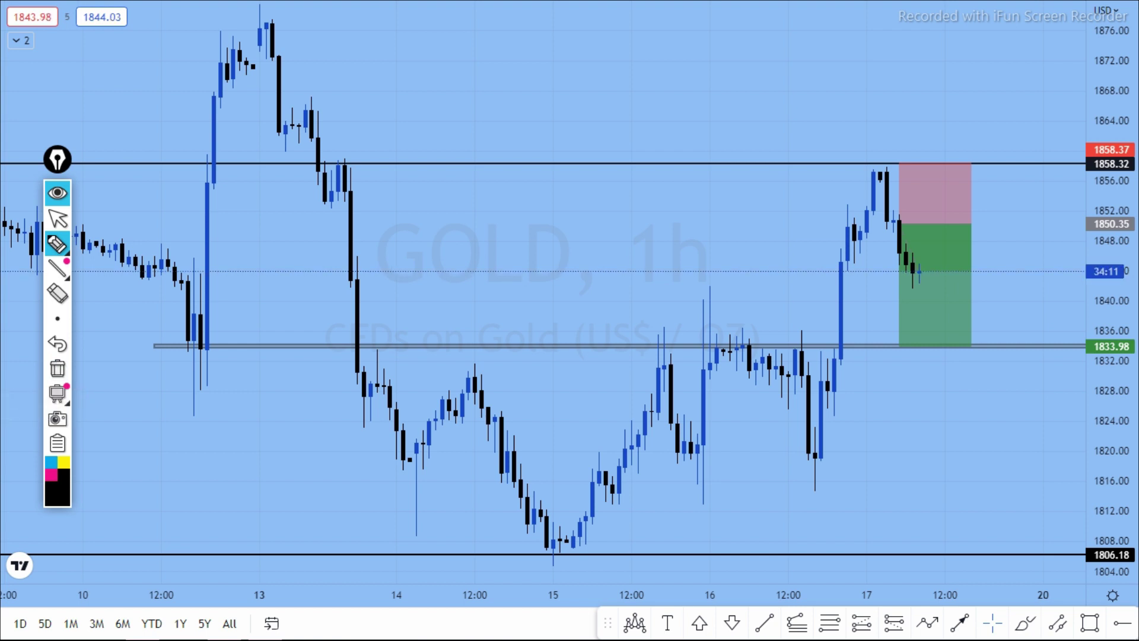
pyautogui.moveTo(918, 272); pyautogui.dragTo(963, 465)
pyautogui.moveTo(952, 335)
pyautogui.mouseDown()
pyautogui.moveTo(987, 336)
pyautogui.moveTo(996, 261)
pyautogui.mouseUp()
pyautogui.moveTo(855, 219)
pyautogui.mouseDown()
pyautogui.moveTo(1013, 218)
pyautogui.moveTo(1030, 130)
pyautogui.moveTo(1061, 159)
pyautogui.moveTo(1072, 21)
pyautogui.mouseUp()
pyautogui.hotkey('ctrl', 'shift', '1')
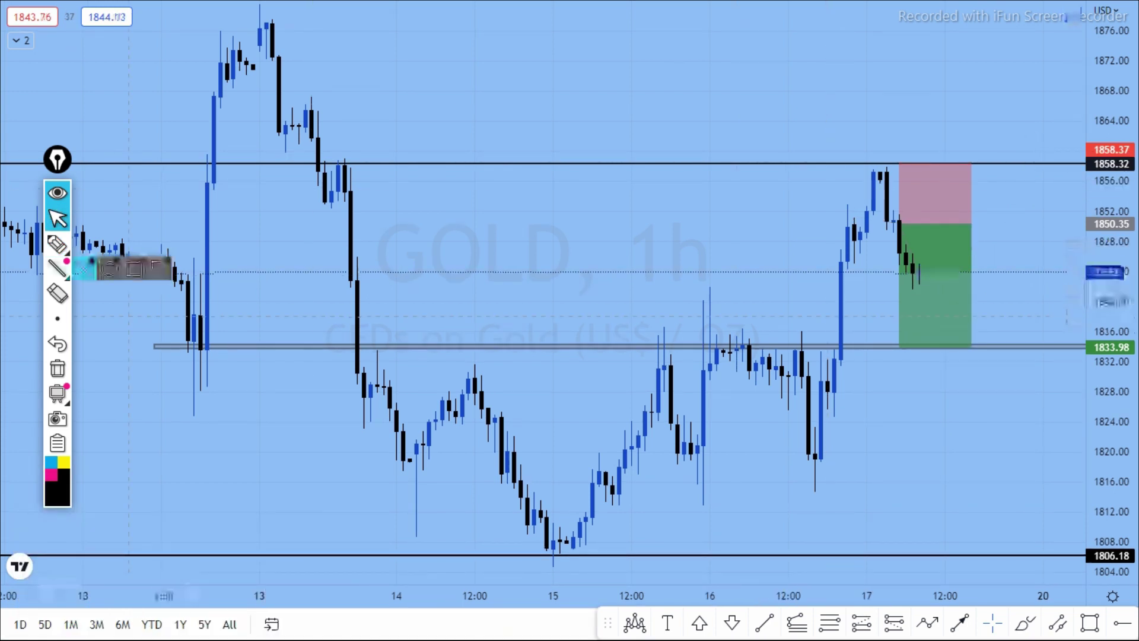
# Step: Switch to the USOIL daily chart and sketch a head-and-shoulders pattern with shoulders at 117.72 and a neckline just above 114.43
pyautogui.moveTo(625, 9)
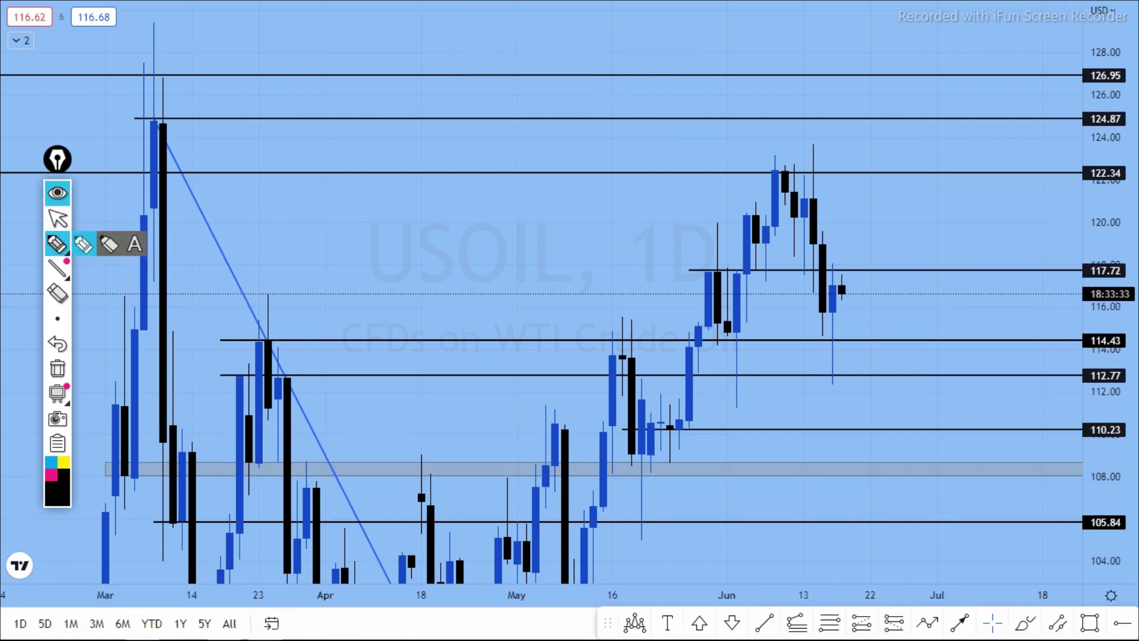
pyautogui.moveTo(708, 272); pyautogui.dragTo(867, 272)
pyautogui.moveTo(707, 328)
pyautogui.mouseDown()
pyautogui.moveTo(712, 291)
pyautogui.moveTo(752, 332)
pyautogui.moveTo(771, 196)
pyautogui.moveTo(823, 243)
pyautogui.moveTo(839, 336)
pyautogui.moveTo(855, 272)
pyautogui.moveTo(890, 333)
pyautogui.mouseUp()
pyautogui.moveTo(700, 329); pyautogui.dragTo(929, 334)
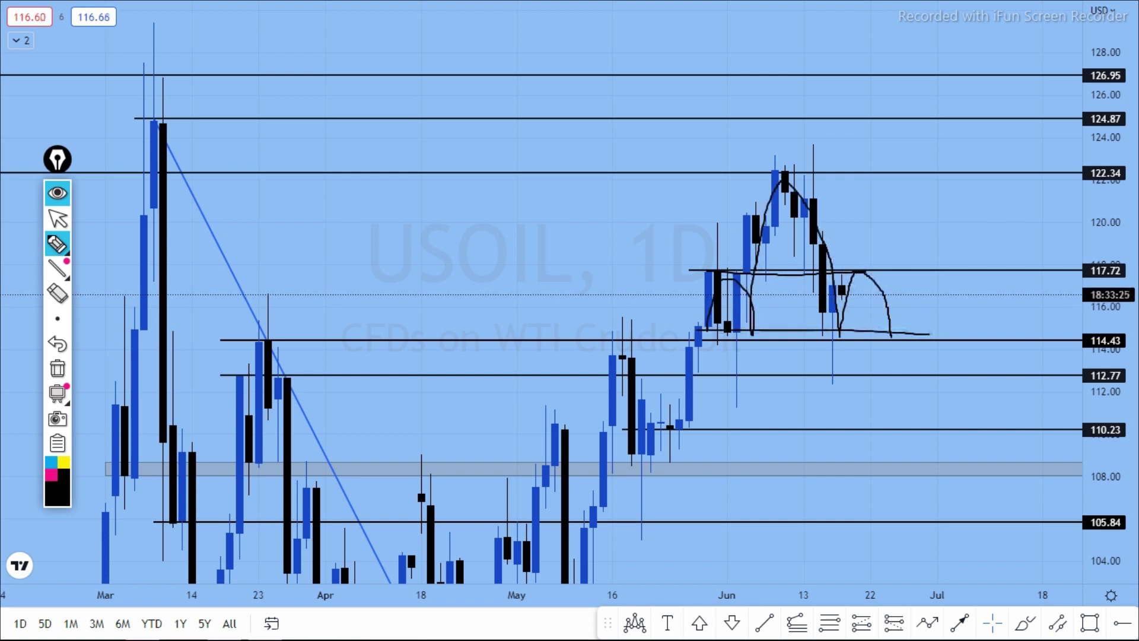
# Step: Flag both shoulders and the head of the USOIL pattern with pen strokes and clear the markup
pyautogui.moveTo(725, 270); pyautogui.dragTo(705, 196)
pyautogui.moveTo(901, 273); pyautogui.dragTo(911, 228)
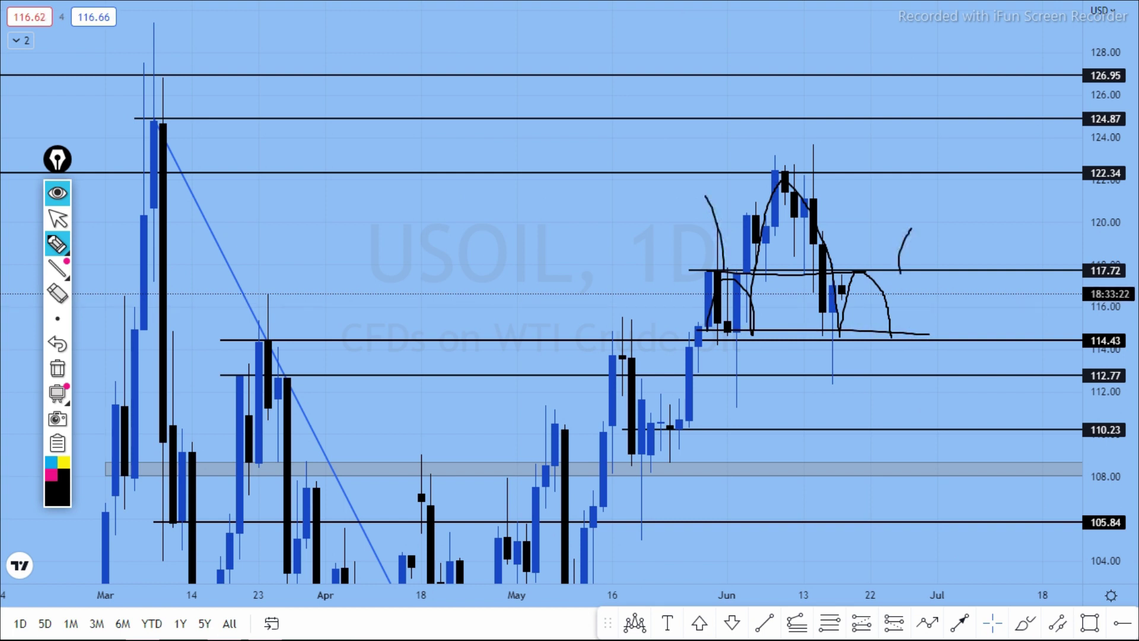
pyautogui.moveTo(789, 166); pyautogui.dragTo(777, 182)
pyautogui.click(57, 369)
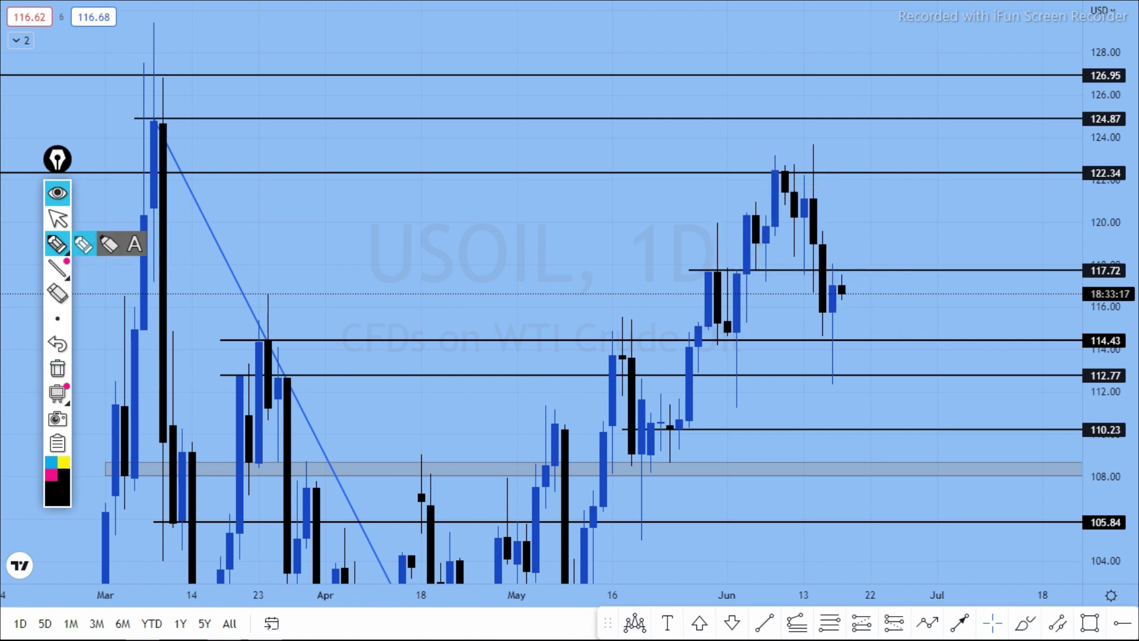
# Step: Sketch a stepped bearish path from the current oil candle to the 114.43 level and down to the support zone near 108.50
pyautogui.click(57, 218)
pyautogui.moveTo(611, 196)
pyautogui.mouseDown()
pyautogui.moveTo(586, 184)
pyautogui.moveTo(564, 191)
pyautogui.mouseUp()
pyautogui.click(57, 244)
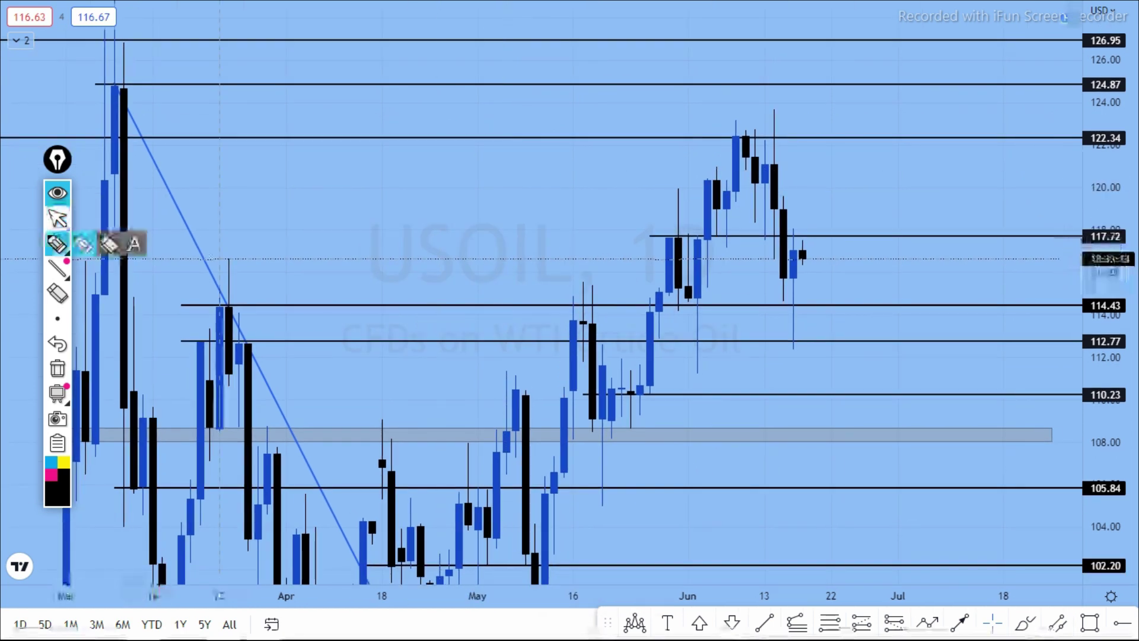
pyautogui.moveTo(802, 262)
pyautogui.mouseDown()
pyautogui.moveTo(811, 302)
pyautogui.moveTo(833, 306)
pyautogui.moveTo(836, 412)
pyautogui.moveTo(865, 428)
pyautogui.mouseUp()
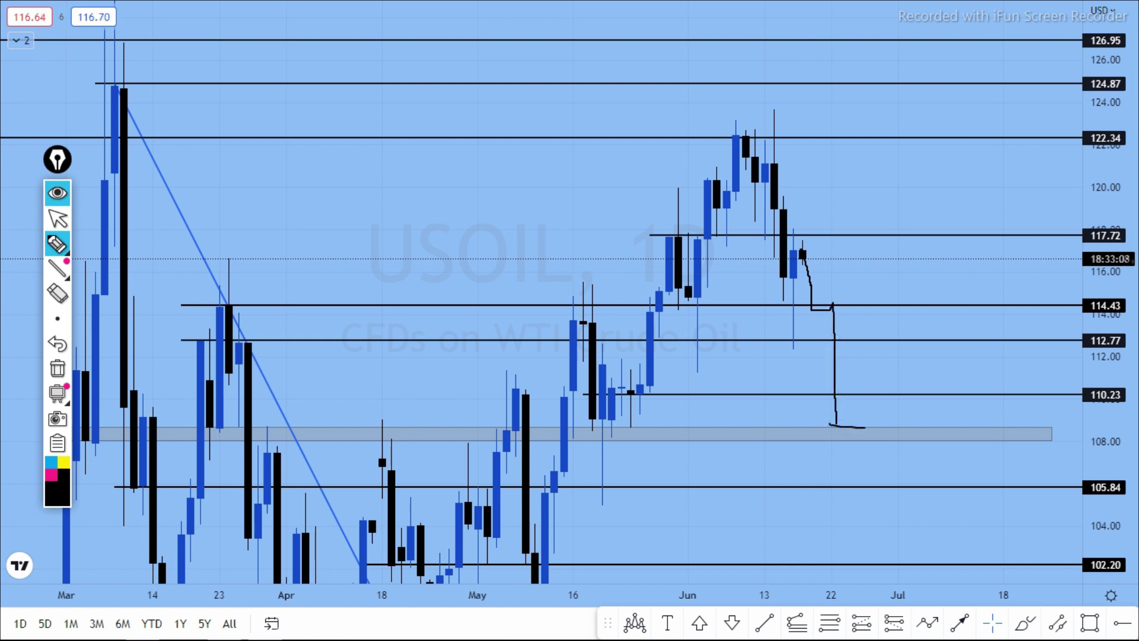
# Step: Clear the markup, sketch a zigzag decline from the 117.72 resistance through 114.43 to just above 110.23, and clear it
pyautogui.click(58, 368)
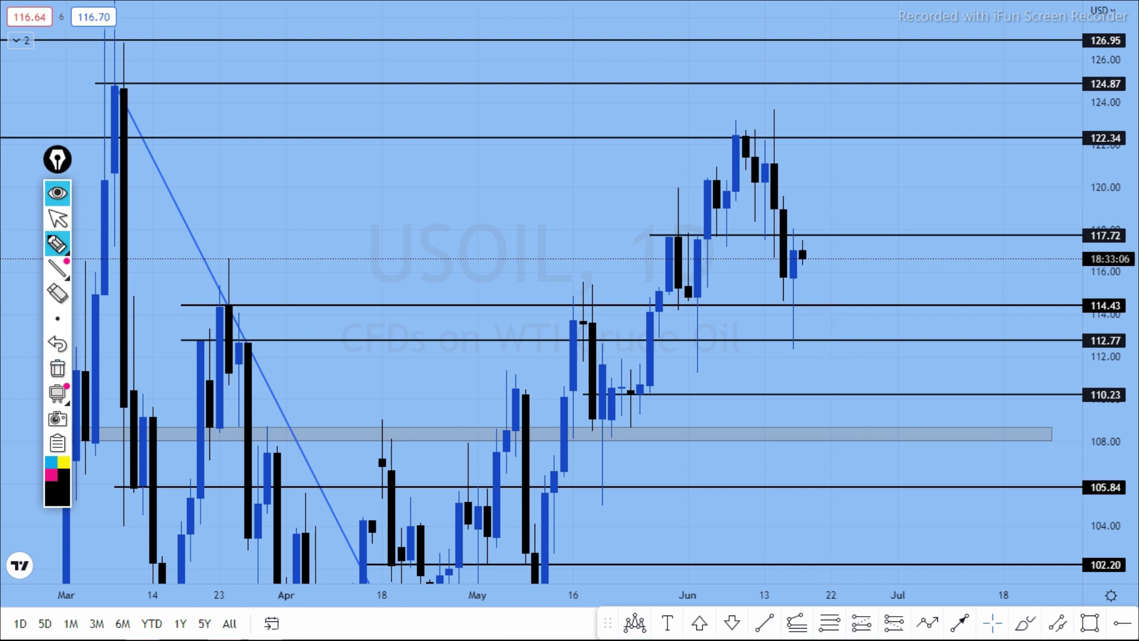
pyautogui.moveTo(805, 226)
pyautogui.mouseDown()
pyautogui.moveTo(804, 246)
pyautogui.moveTo(850, 317)
pyautogui.moveTo(860, 385)
pyautogui.mouseUp()
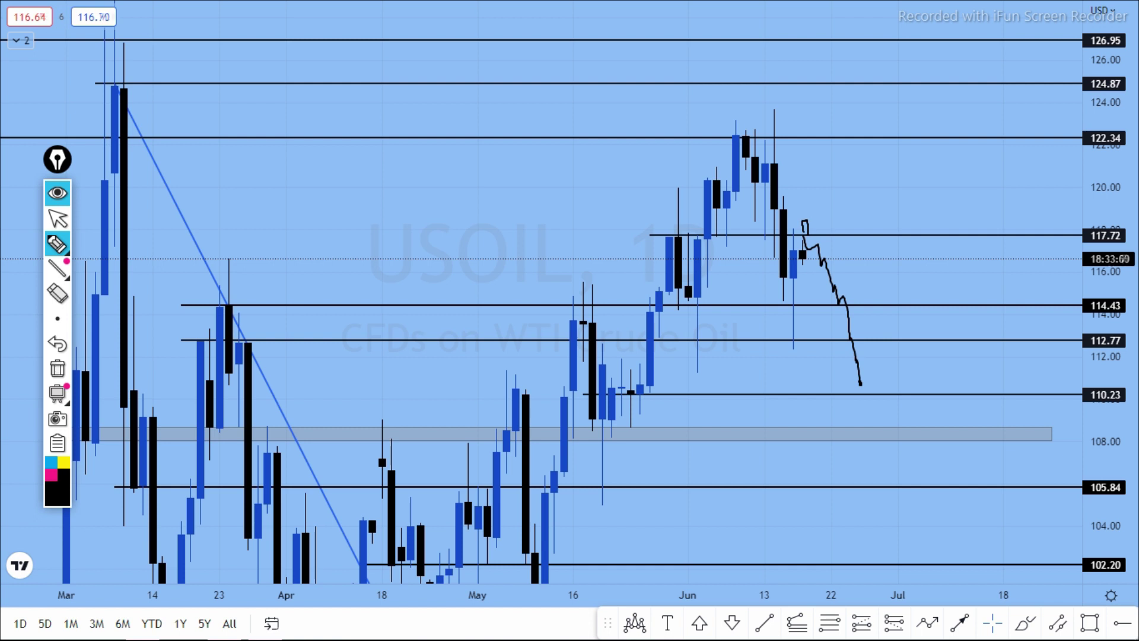
pyautogui.click(57, 369)
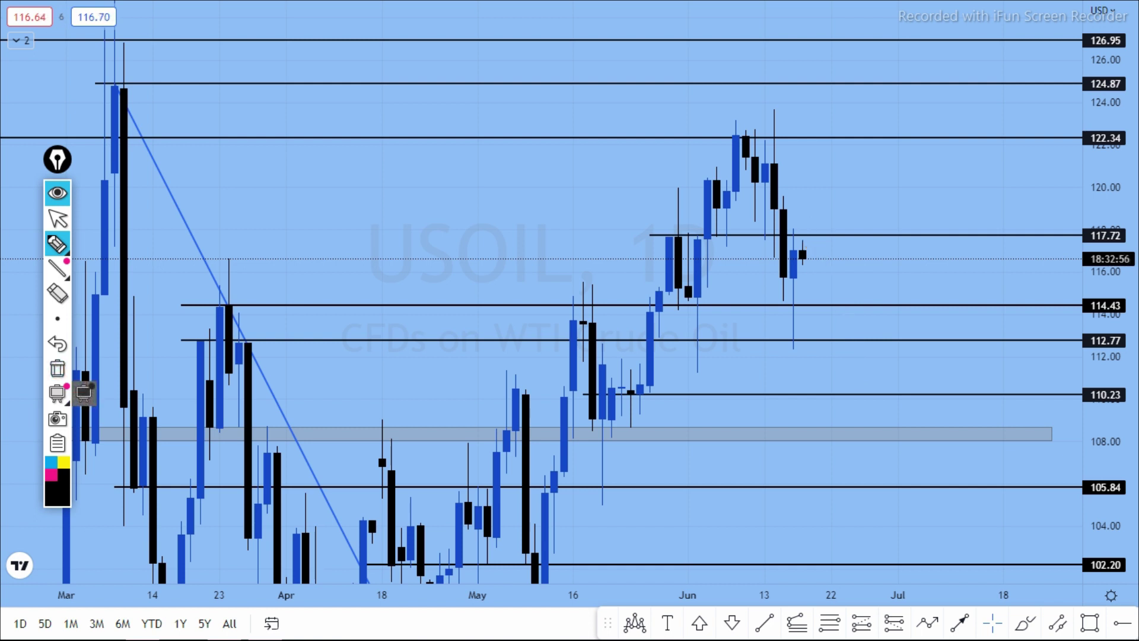
# Step: Switch USOIL to the 4-hour timeframe, mark both edges of the 118 zone, and sketch a bullish breakout to about 120.60
pyautogui.click(58, 218)
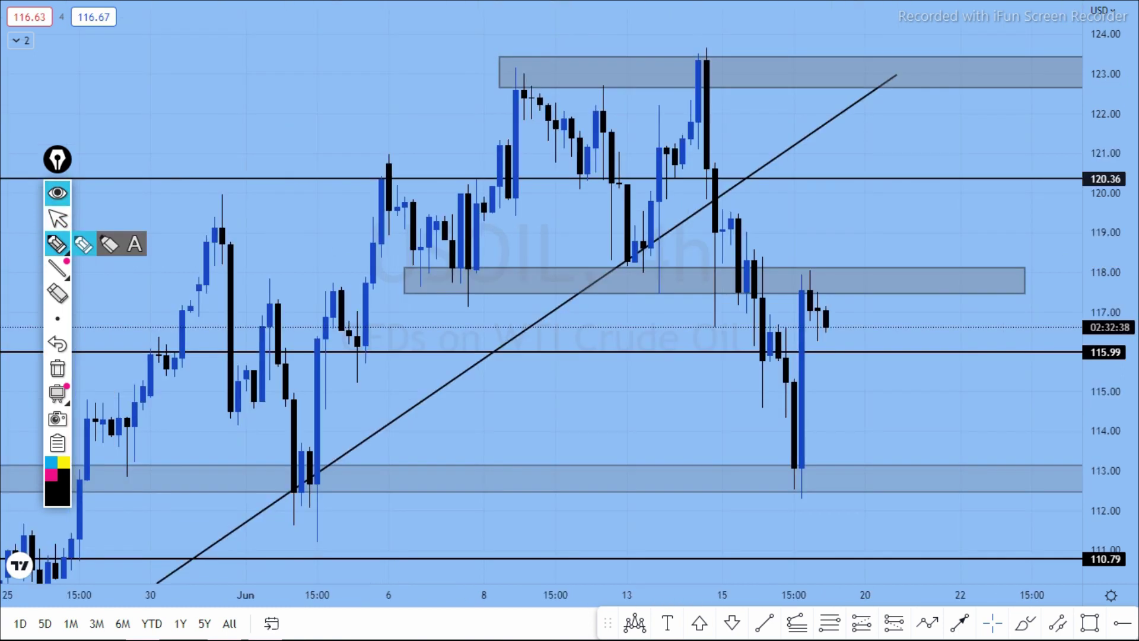
pyautogui.moveTo(782, 291); pyautogui.dragTo(853, 292)
pyautogui.moveTo(792, 267)
pyautogui.mouseDown()
pyautogui.moveTo(837, 268)
pyautogui.moveTo(836, 253)
pyautogui.moveTo(845, 263)
pyautogui.moveTo(872, 167)
pyautogui.mouseUp()
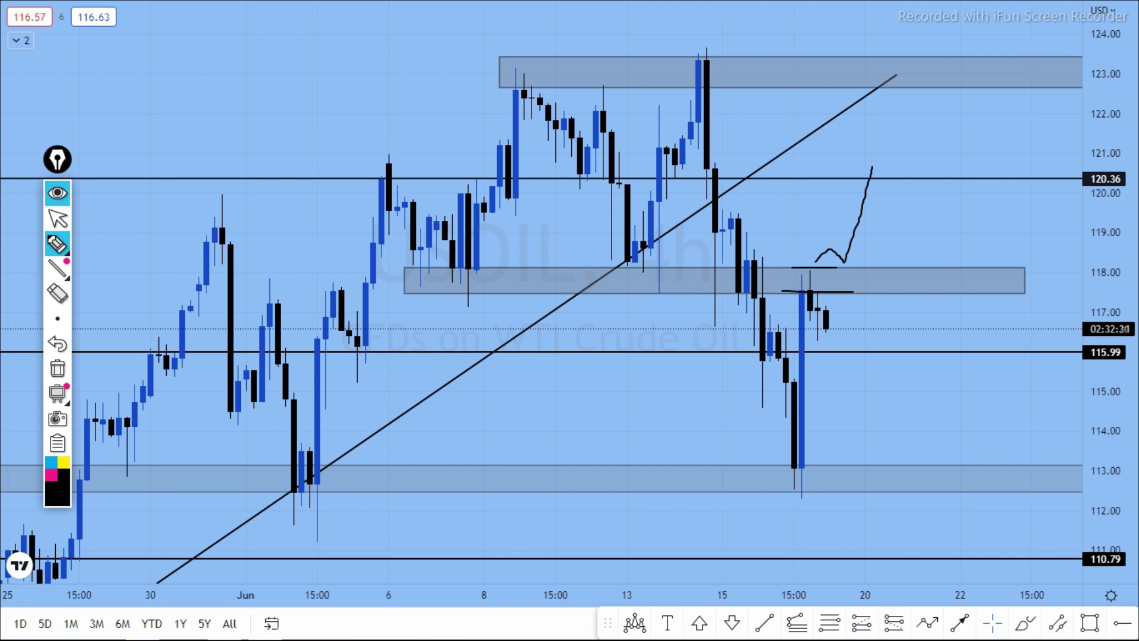
# Step: Clear the markup and sketch a consolidation below the 118 zone with a drop to the support zone near 113
pyautogui.click(58, 368)
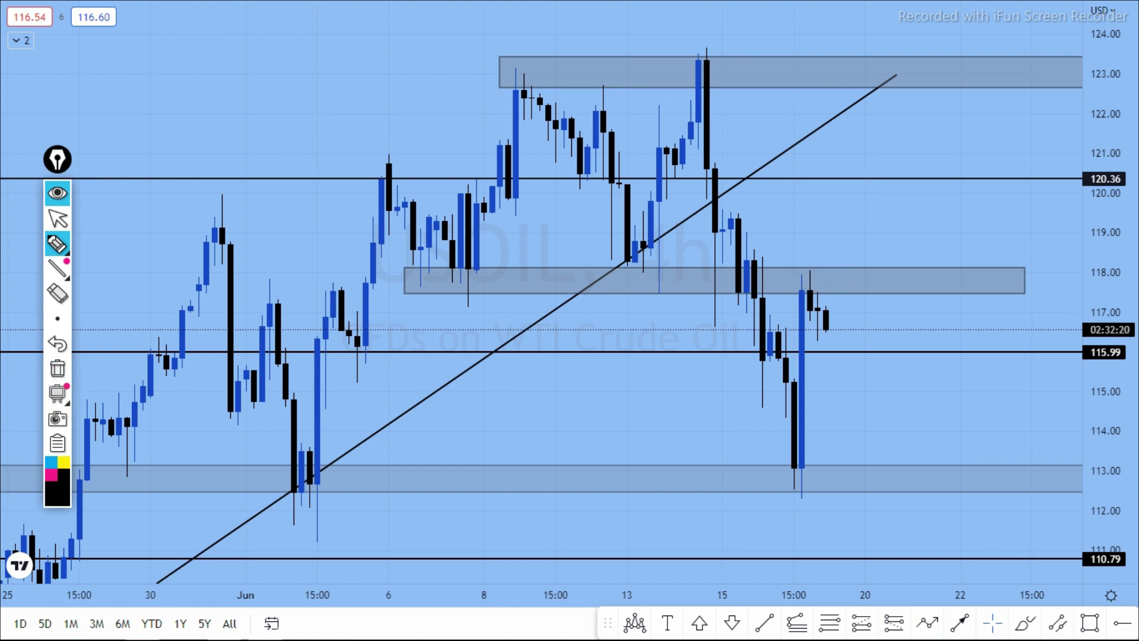
pyautogui.moveTo(814, 307)
pyautogui.mouseDown()
pyautogui.moveTo(824, 324)
pyautogui.moveTo(862, 304)
pyautogui.moveTo(850, 454)
pyautogui.moveTo(836, 460)
pyautogui.moveTo(866, 460)
pyautogui.mouseUp()
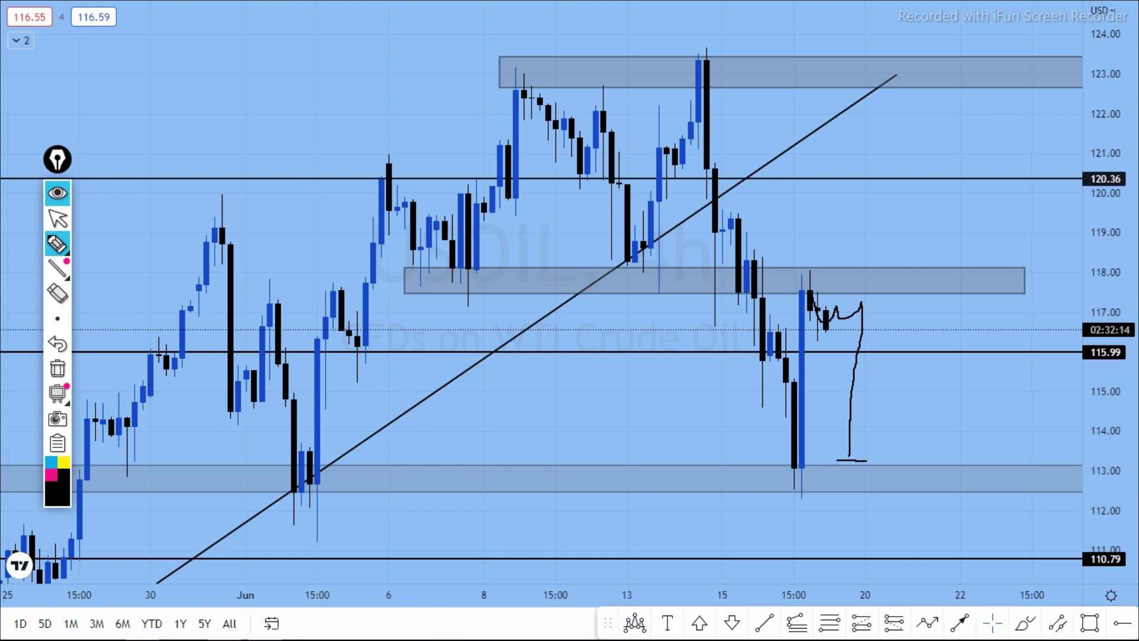
# Step: Mark the 115.99 area and its drop to the 113 zone, then sketch a decline from the 118 zone to about 113.5, clearing each markup
pyautogui.moveTo(749, 336)
pyautogui.mouseDown()
pyautogui.moveTo(808, 341)
pyautogui.moveTo(733, 335)
pyautogui.moveTo(759, 328)
pyautogui.moveTo(811, 485)
pyautogui.mouseUp()
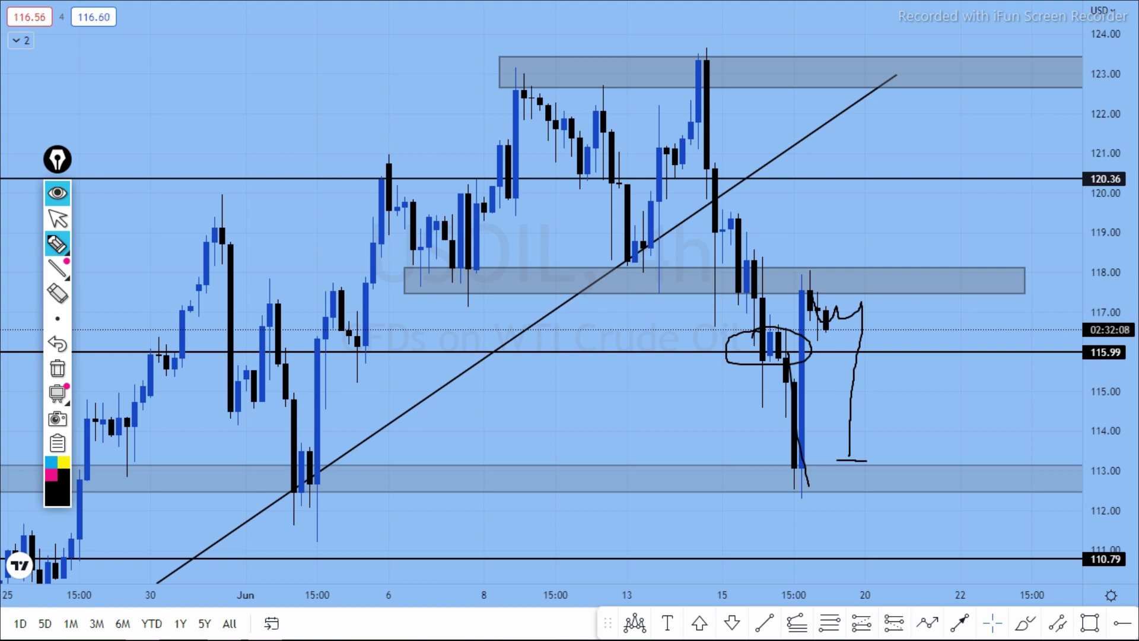
pyautogui.click(57, 369)
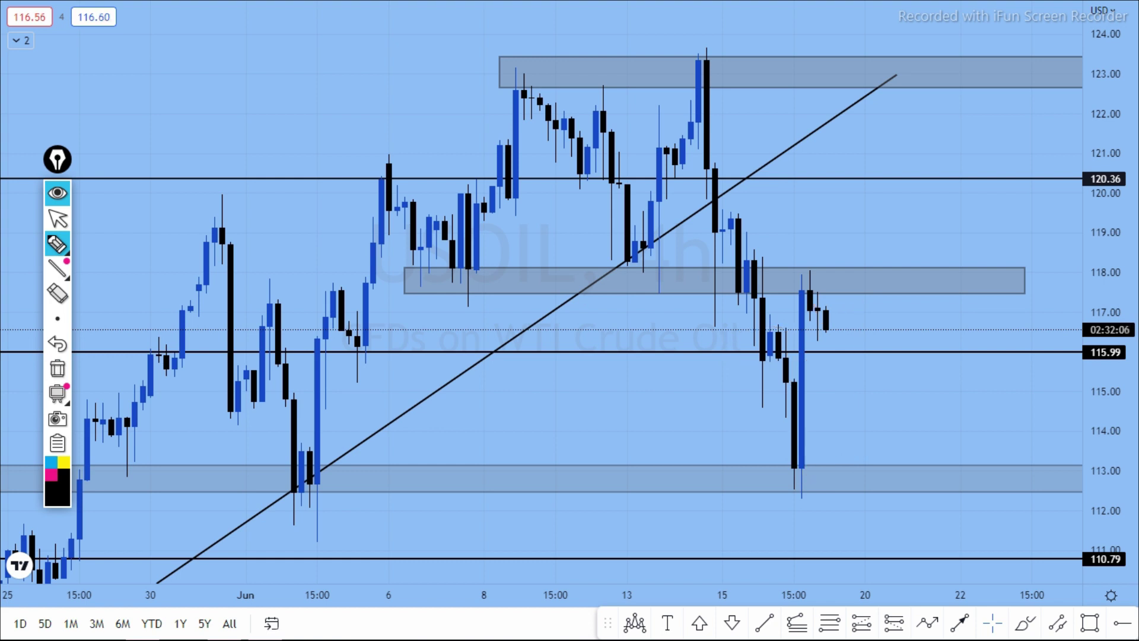
pyautogui.moveTo(821, 300); pyautogui.dragTo(843, 343)
pyautogui.moveTo(700, 293); pyautogui.dragTo(864, 307)
pyautogui.moveTo(753, 259); pyautogui.dragTo(838, 272)
pyautogui.moveTo(753, 281)
pyautogui.mouseDown()
pyautogui.moveTo(861, 292)
pyautogui.moveTo(836, 357)
pyautogui.moveTo(857, 448)
pyautogui.mouseUp()
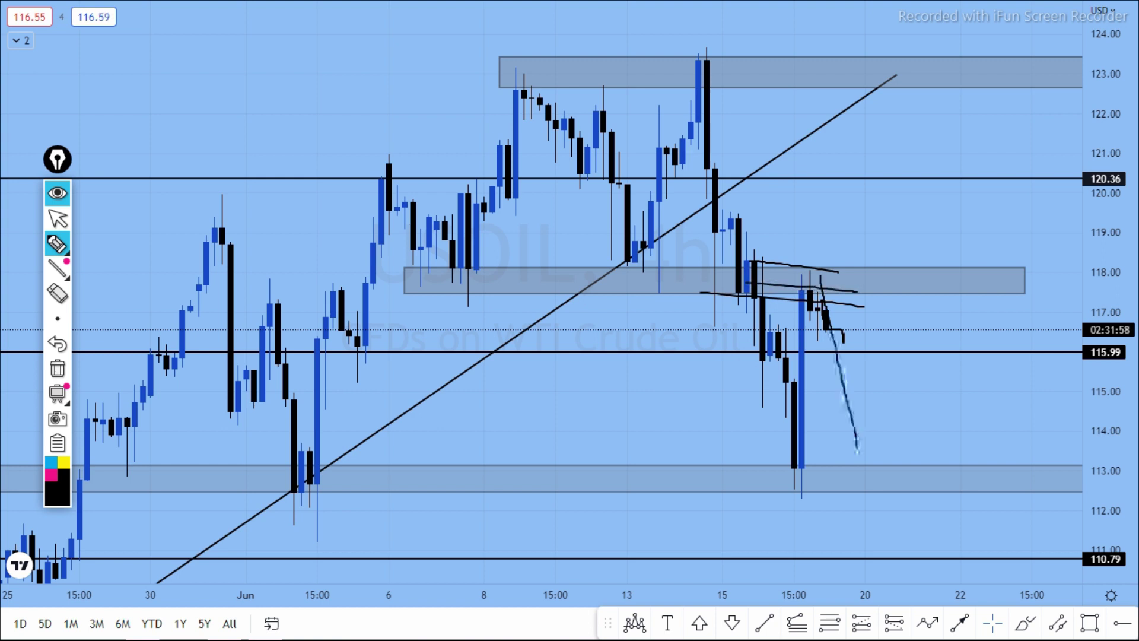
pyautogui.click(57, 368)
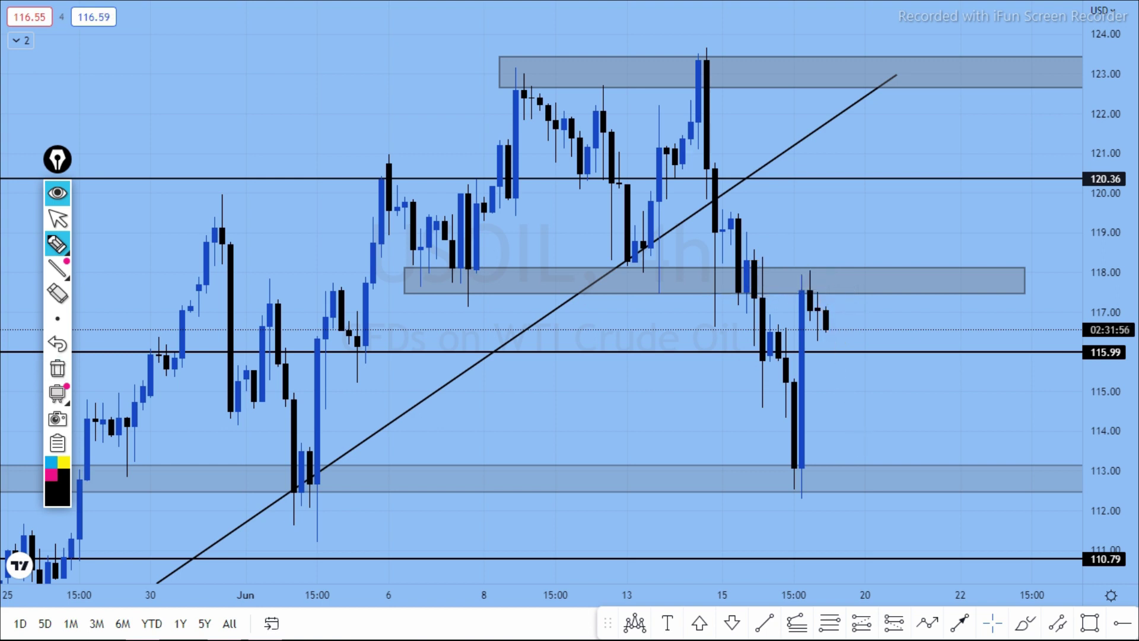
# Step: Mark the upper edge of the 118 zone, sketch a stepped drop from below it to about 113.3, and clear the markup
pyautogui.moveTo(800, 312); pyautogui.dragTo(861, 245)
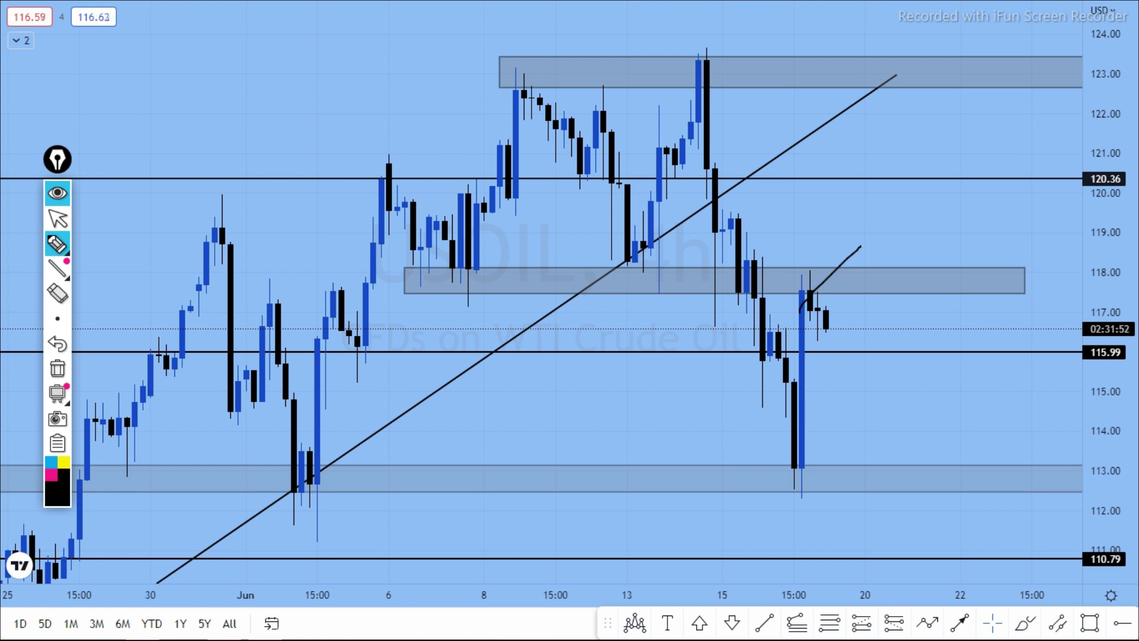
pyautogui.moveTo(814, 263)
pyautogui.mouseDown()
pyautogui.moveTo(870, 266)
pyautogui.moveTo(814, 265)
pyautogui.moveTo(830, 235)
pyautogui.moveTo(841, 261)
pyautogui.moveTo(868, 264)
pyautogui.mouseUp()
pyautogui.moveTo(814, 300)
pyautogui.mouseDown()
pyautogui.moveTo(852, 313)
pyautogui.moveTo(861, 400)
pyautogui.moveTo(887, 459)
pyautogui.mouseUp()
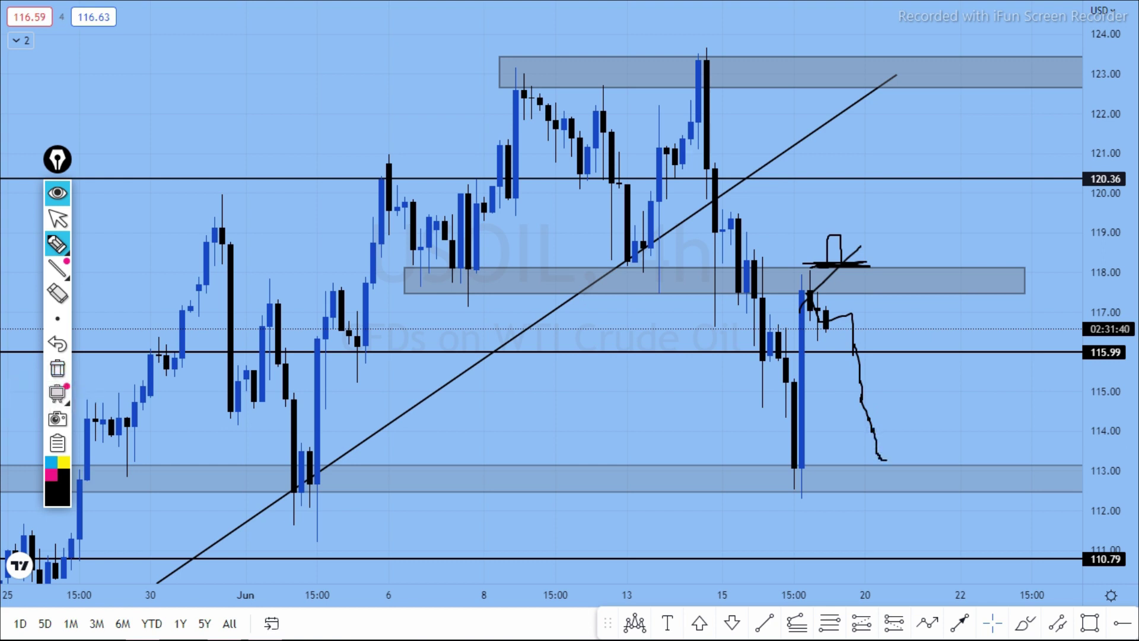
pyautogui.click(57, 369)
# Step: Mark the support zone near 113, sketch a rebound through 115.99 into the 118 zone, and clear the markup
pyautogui.moveTo(816, 474)
pyautogui.mouseDown()
pyautogui.moveTo(917, 480)
pyautogui.moveTo(859, 476)
pyautogui.moveTo(879, 350)
pyautogui.moveTo(908, 366)
pyautogui.moveTo(917, 285)
pyautogui.mouseUp()
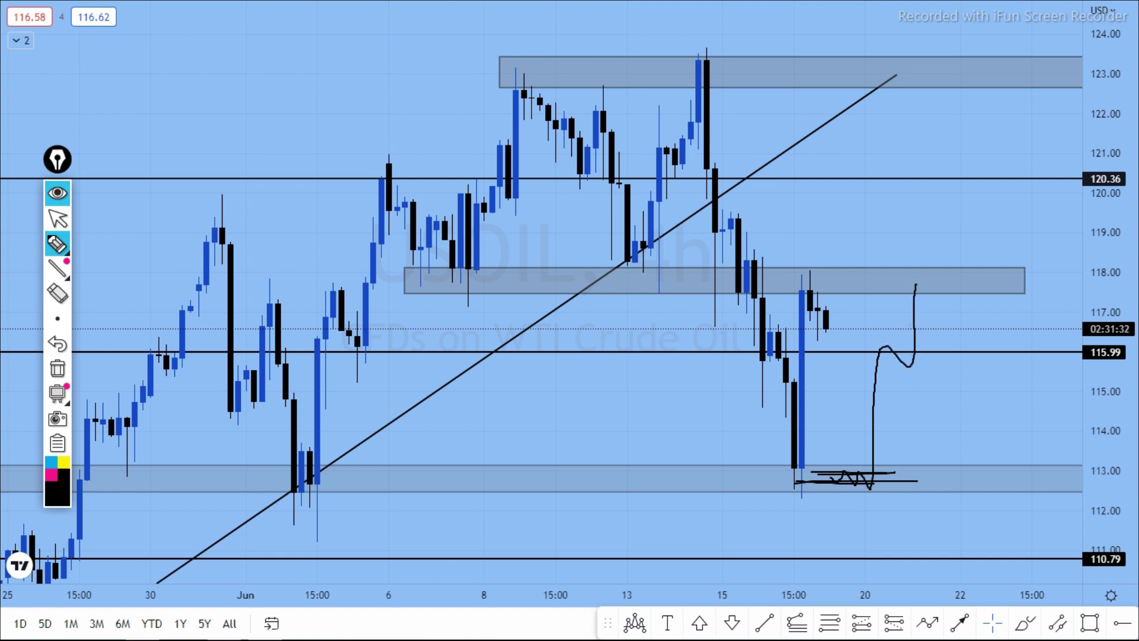
pyautogui.click(58, 369)
pyautogui.click(57, 219)
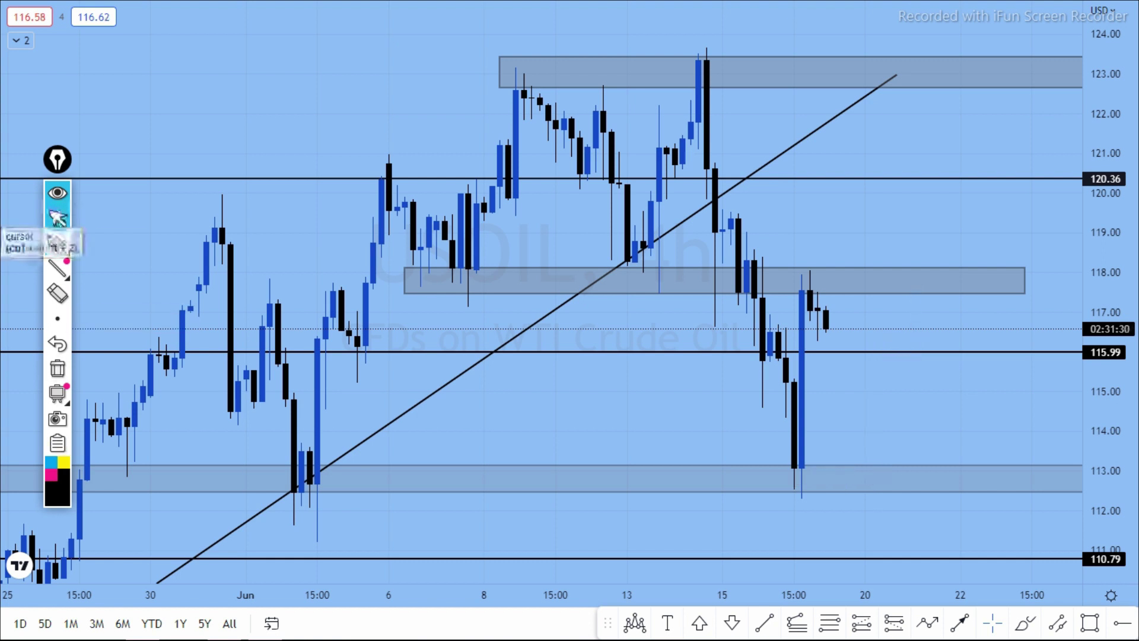
# Step: Sketch a breakdown from the 113 support zone through 110.79 to about 109, and clear the markup
pyautogui.moveTo(1104, 249); pyautogui.dragTo(1105, 283)
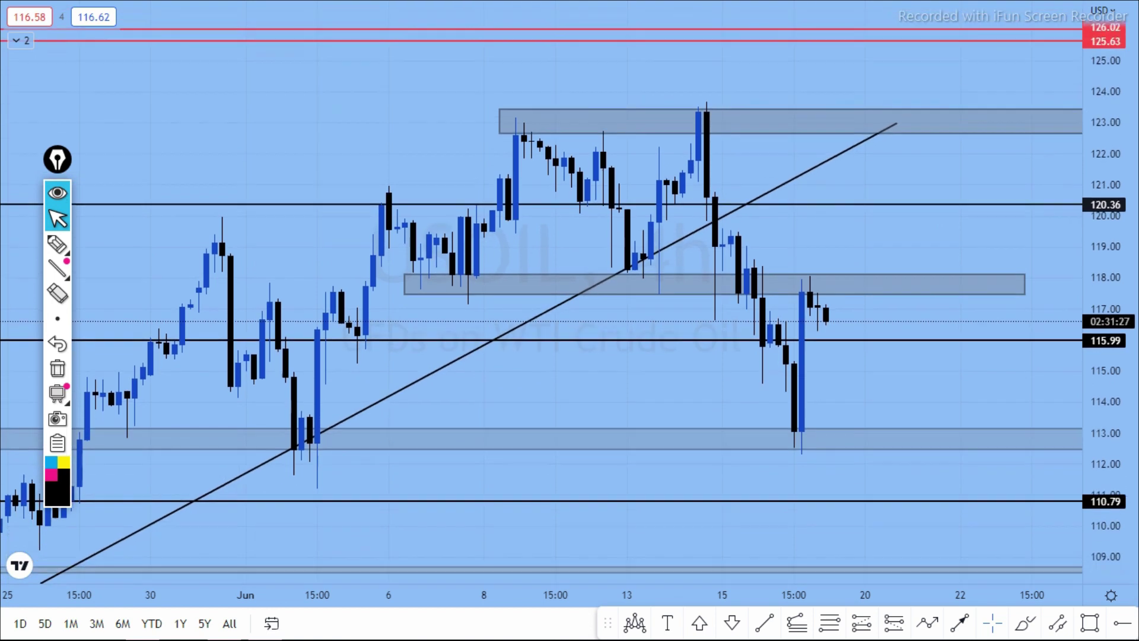
pyautogui.scroll(-2, 967, 332)
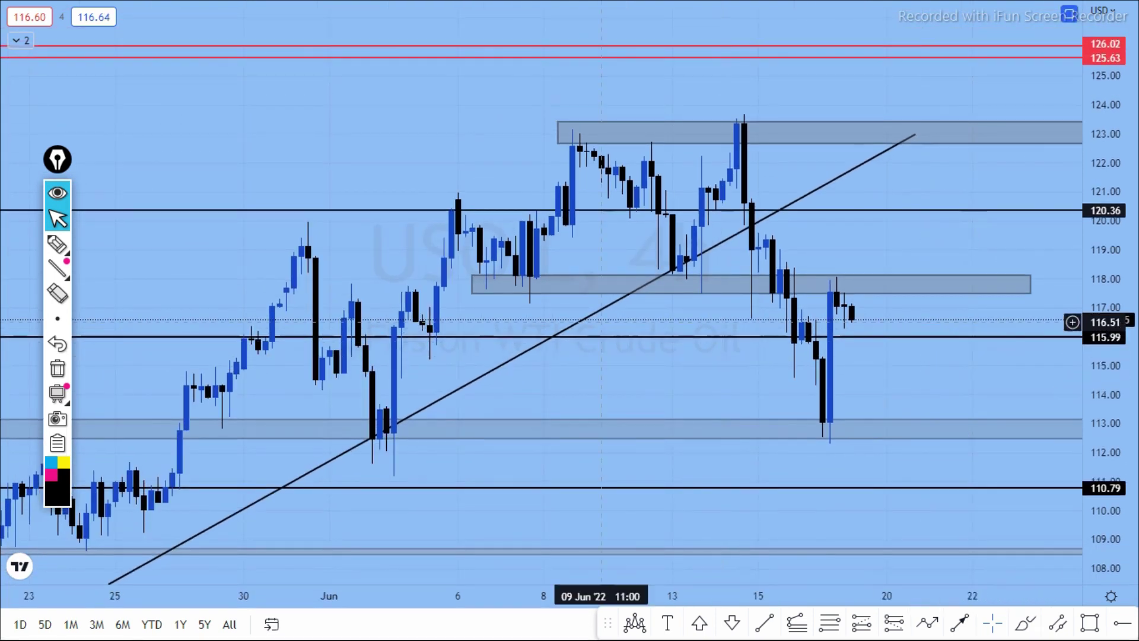
pyautogui.click(58, 244)
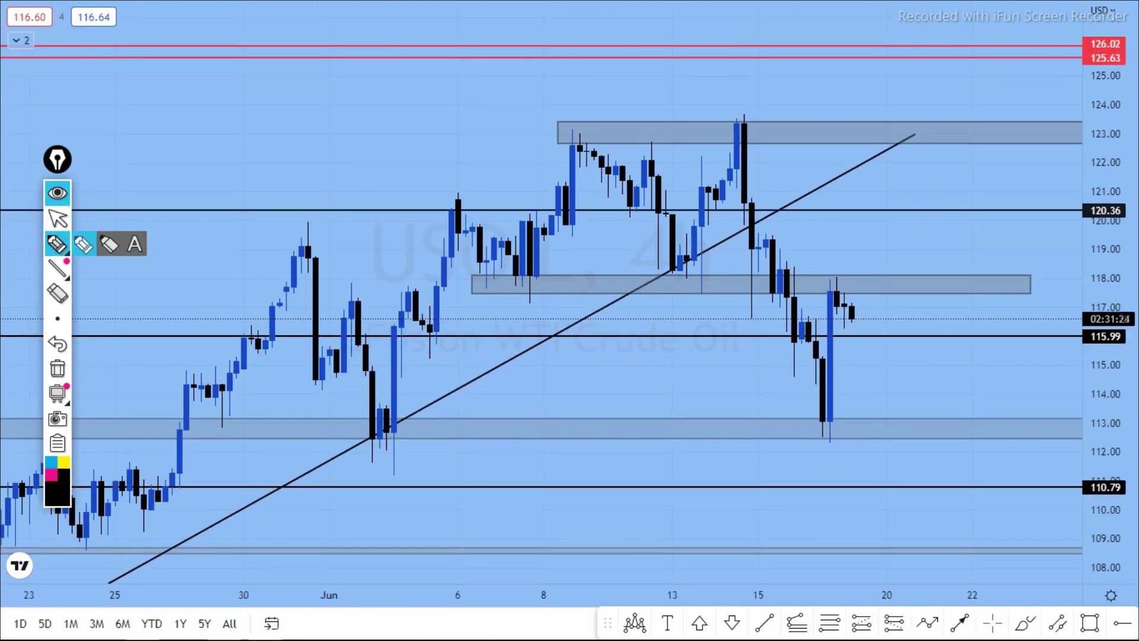
pyautogui.moveTo(875, 428); pyautogui.dragTo(896, 538)
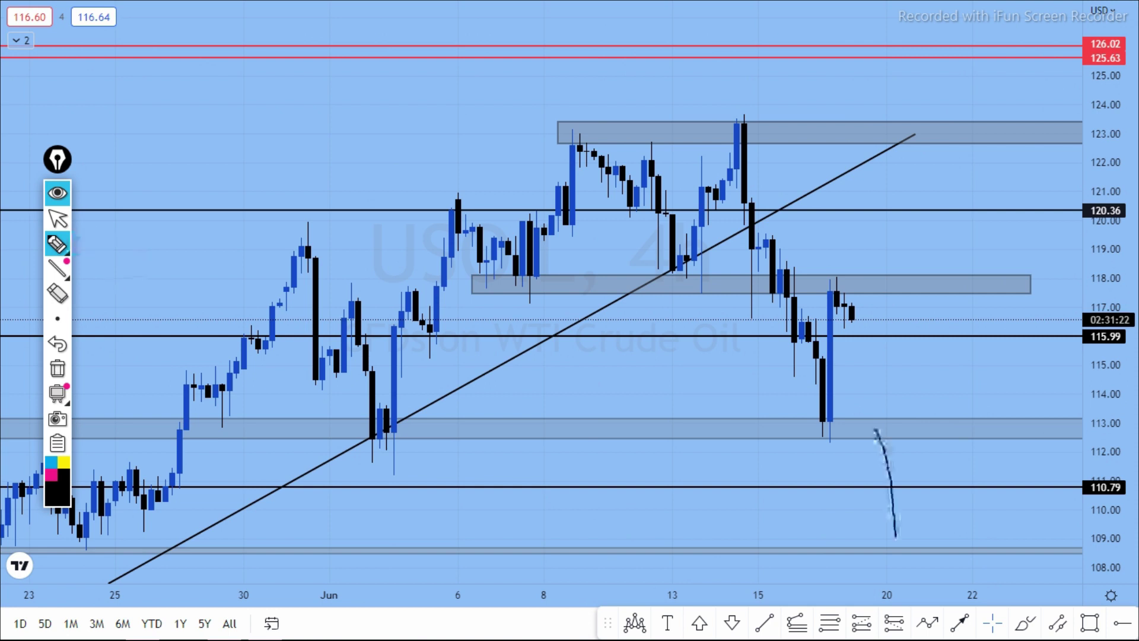
pyautogui.click(57, 369)
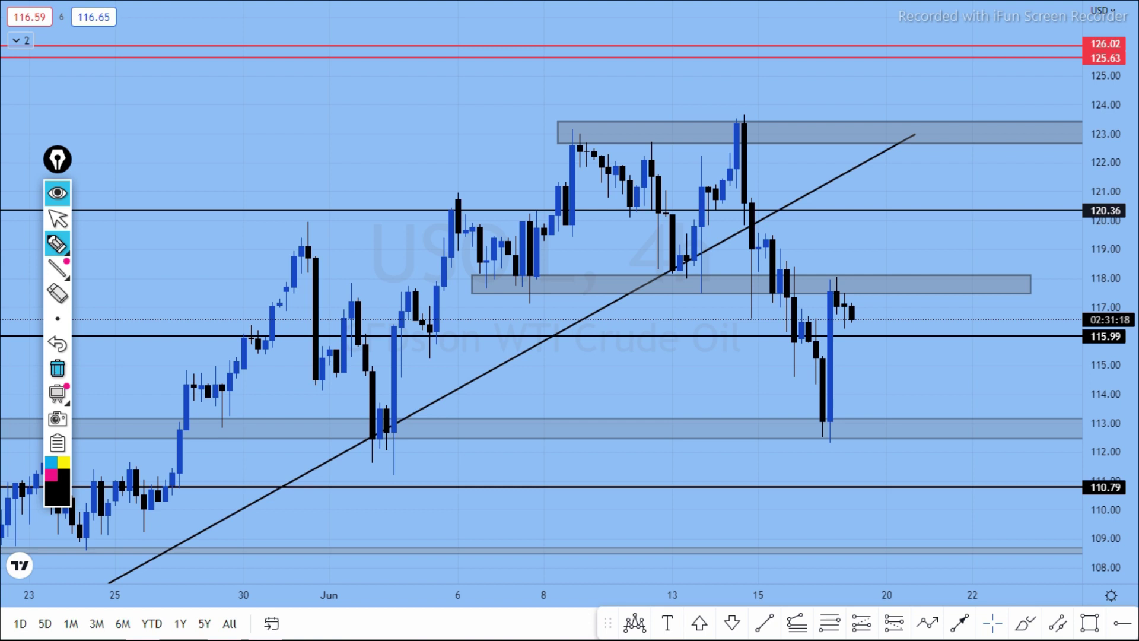
pyautogui.click(57, 218)
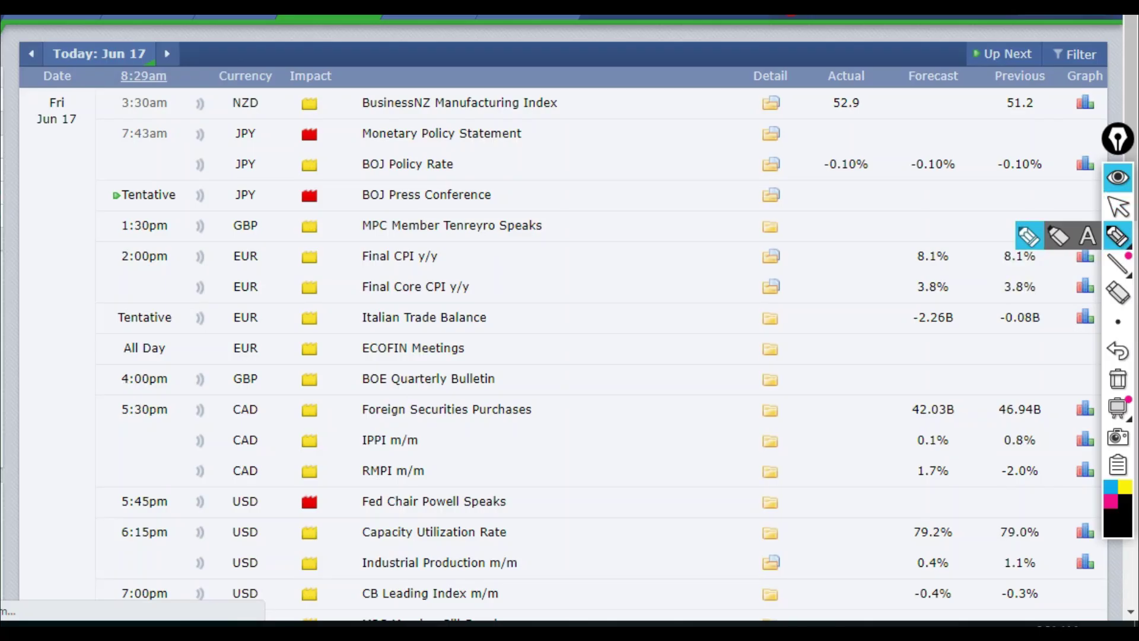
# Step: Underline the Jun 17 date on the economic calendar and clear the mark
pyautogui.moveTo(35, 135); pyautogui.dragTo(90, 132)
pyautogui.click(1118, 378)
pyautogui.click(1118, 206)
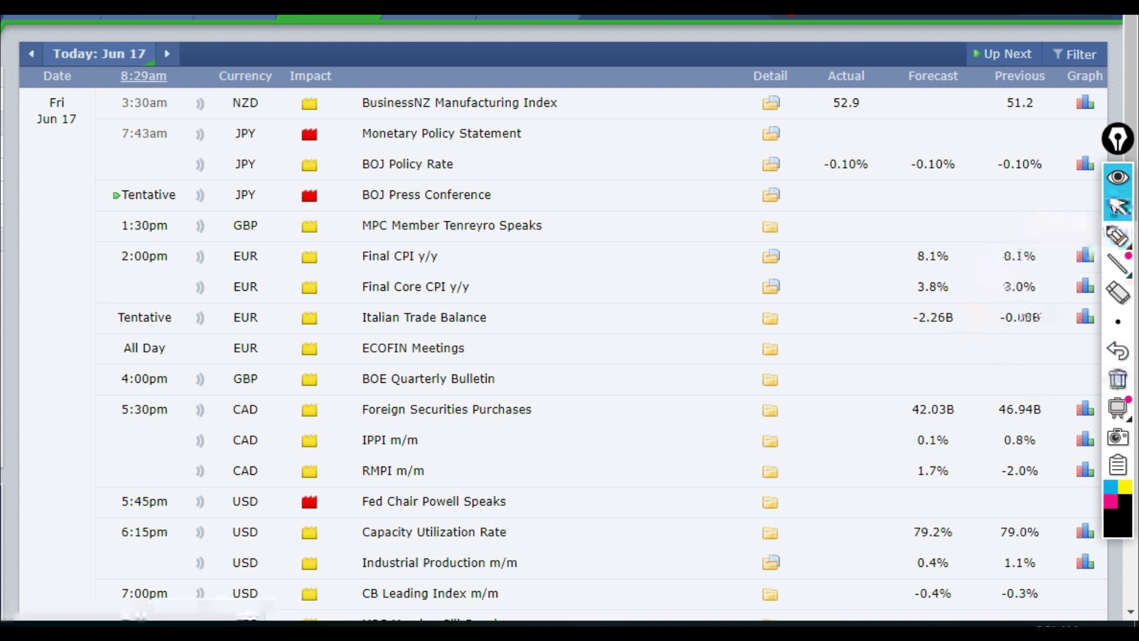
# Step: Circle the high-impact marker of the 5:45pm Fed Chair Powell Speaks event with the pen
pyautogui.scroll(-2, 564, 321)
pyautogui.scroll(-1, 564, 321)
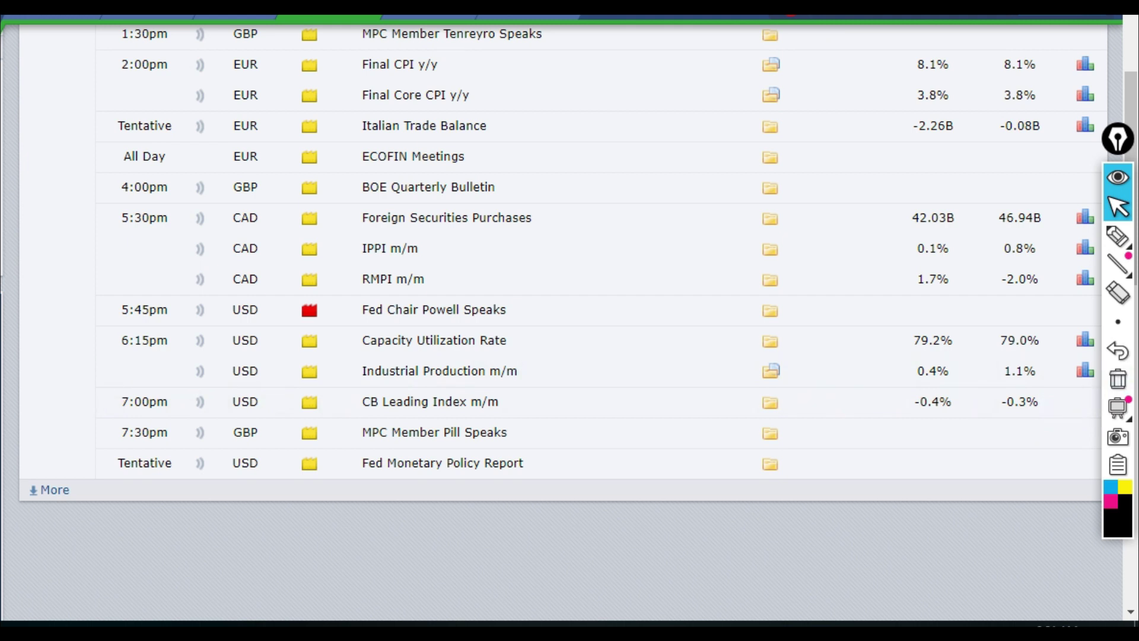
pyautogui.click(1118, 236)
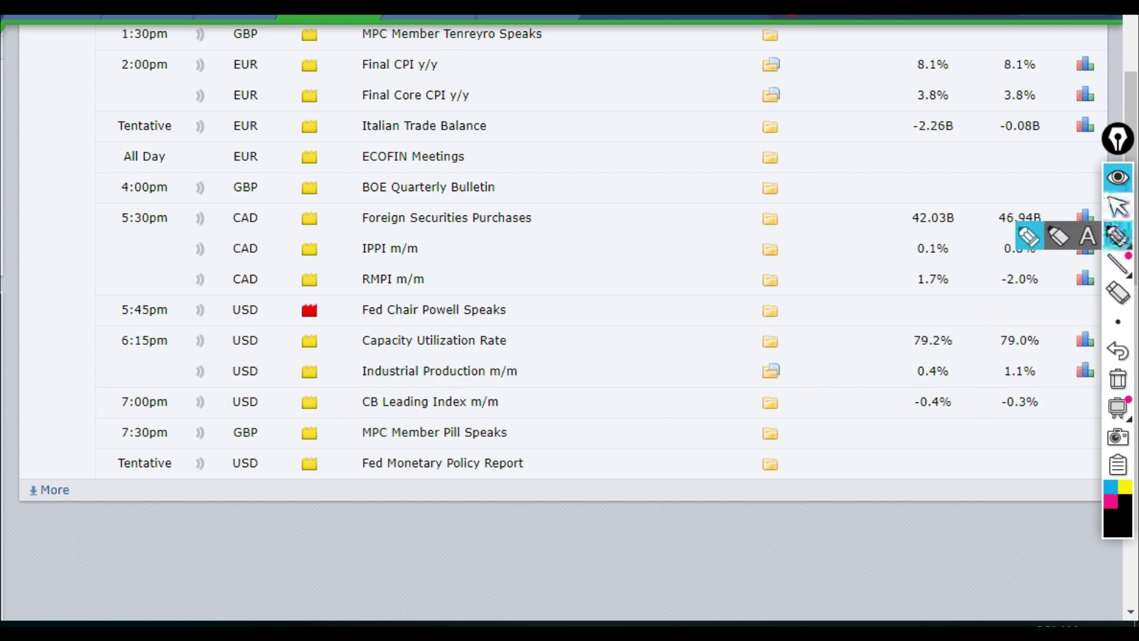
pyautogui.click(1028, 236)
pyautogui.moveTo(327, 291)
pyautogui.mouseDown()
pyautogui.moveTo(352, 319)
pyautogui.moveTo(295, 301)
pyautogui.moveTo(312, 290)
pyautogui.mouseUp()
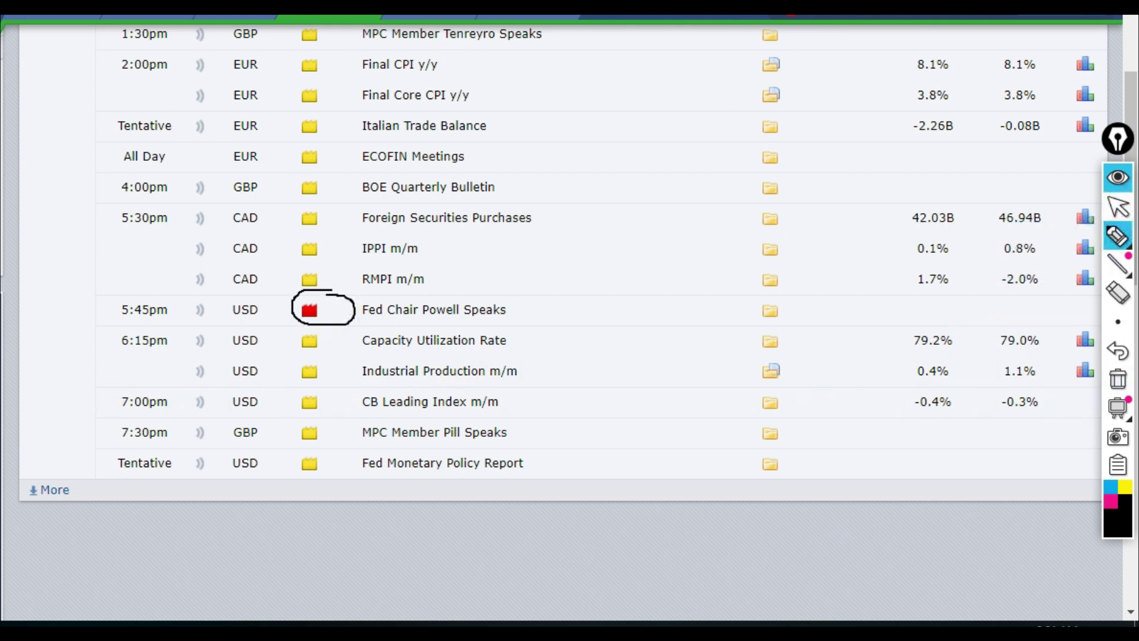
# Step: Tick the USD events from Fed Chair Powell Speaks to Fed Monetary Policy Report, and draw a line across the 7:30pm GBP event
pyautogui.moveTo(516, 319); pyautogui.dragTo(554, 295)
pyautogui.moveTo(497, 343); pyautogui.dragTo(546, 323)
pyautogui.moveTo(521, 380); pyautogui.dragTo(535, 366)
pyautogui.moveTo(486, 413); pyautogui.dragTo(510, 400)
pyautogui.moveTo(255, 437); pyautogui.dragTo(495, 448)
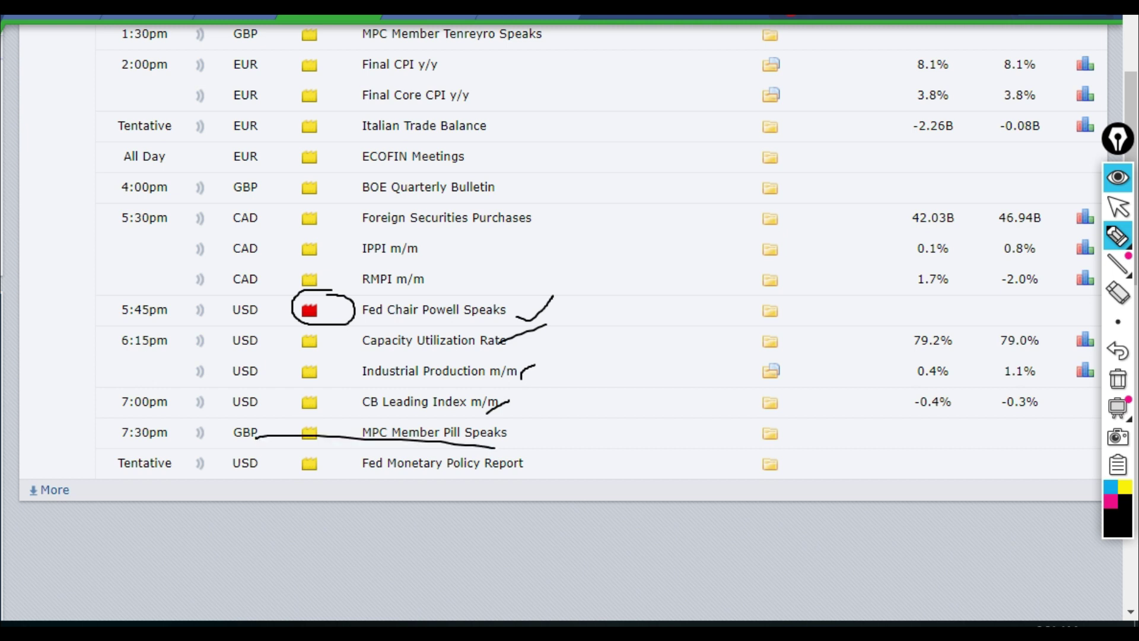
pyautogui.moveTo(500, 469); pyautogui.dragTo(561, 447)
# Step: Draw a curved arrow from Fed Chair Powell Speaks down to Fed Monetary Policy Report, and clear all the markup
pyautogui.moveTo(404, 310)
pyautogui.mouseDown()
pyautogui.moveTo(587, 351)
pyautogui.moveTo(602, 460)
pyautogui.moveTo(578, 472)
pyautogui.moveTo(605, 478)
pyautogui.mouseUp()
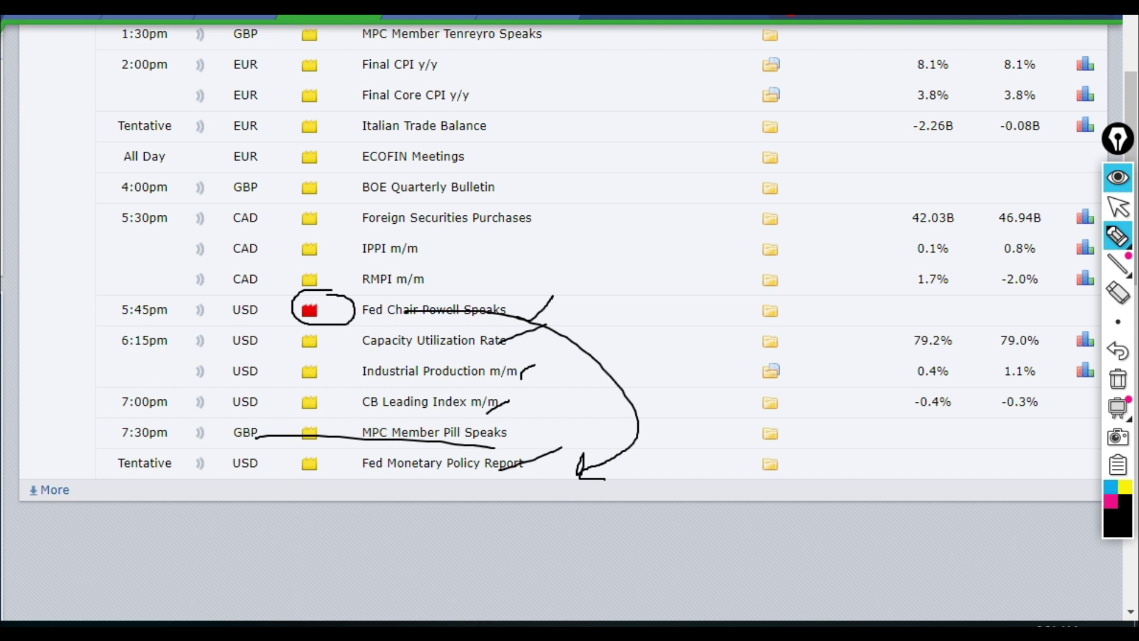
pyautogui.hotkey('ctrl', 'shift', 'c')
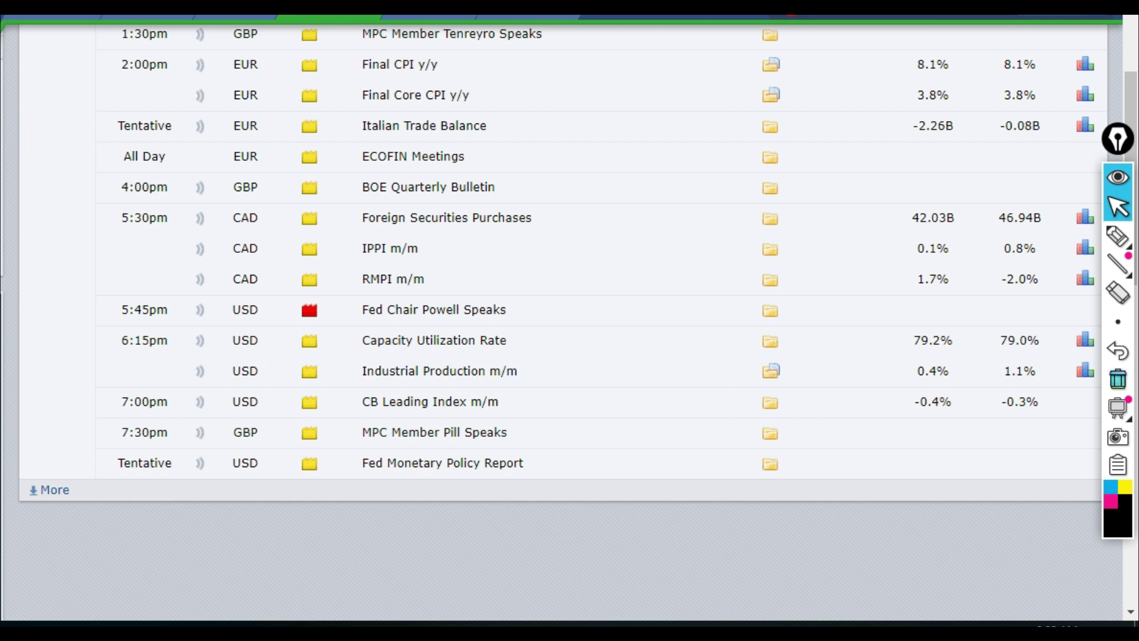
pyautogui.moveTo(1117, 236)
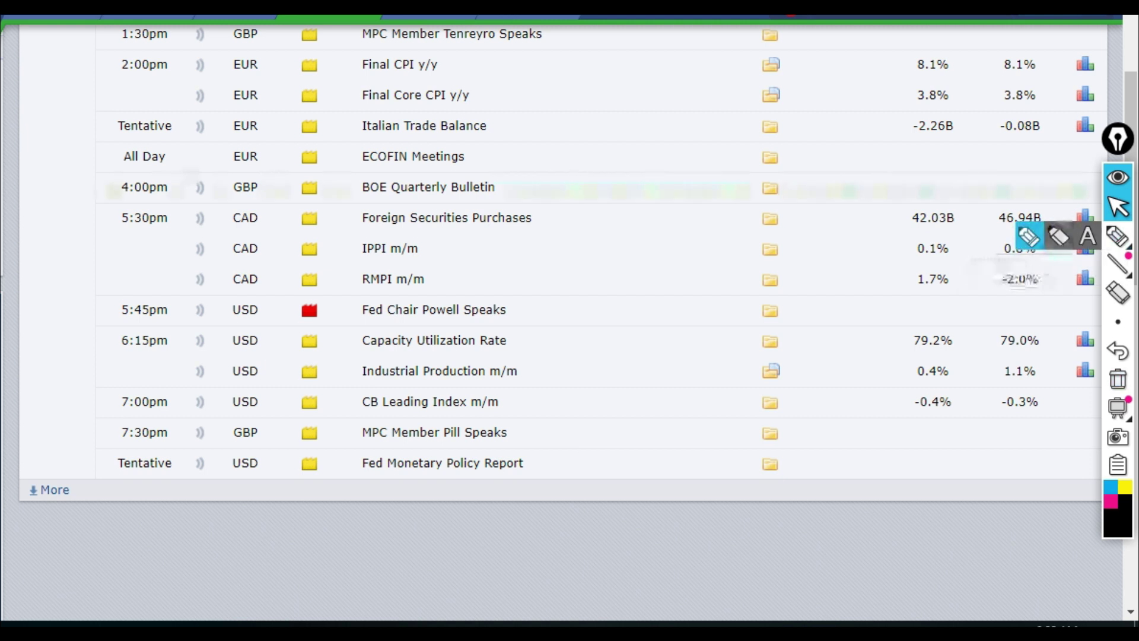